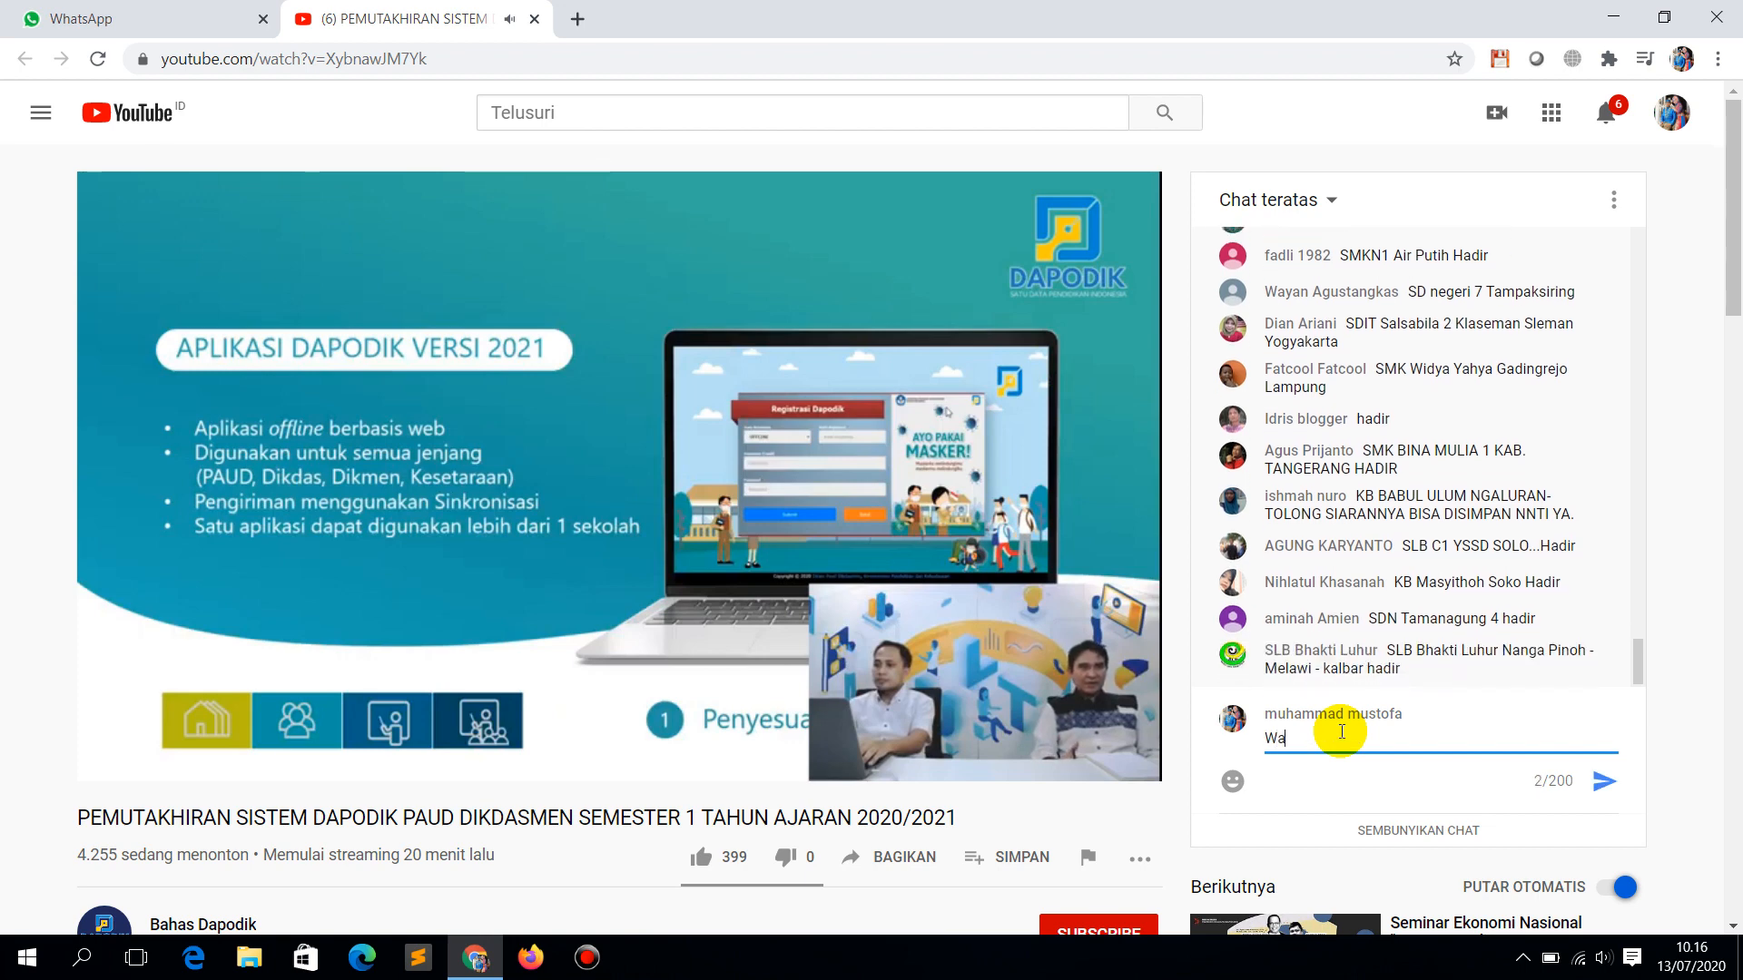
# Step: Post 'Way Sulan, Lampung Selatan Lampung HADIRRR' as an attendance message in the live chat
pyautogui.write('n Lam')
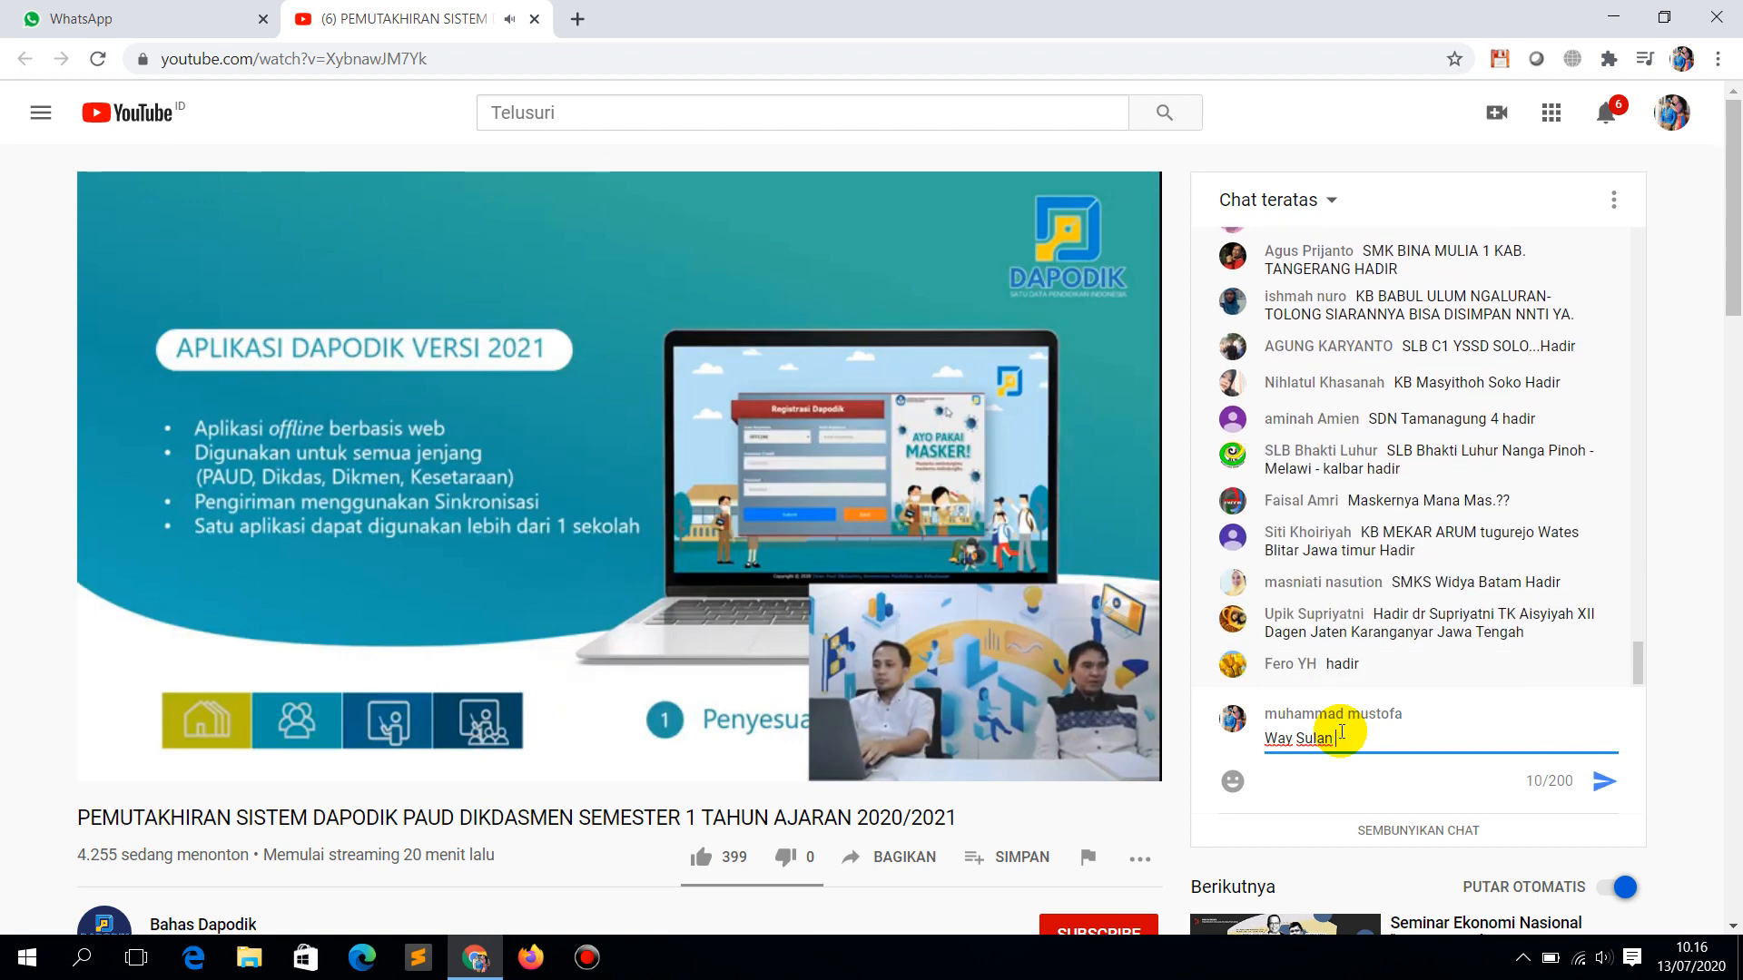
pyautogui.press('BackSpace')
pyautogui.write(', Lamp')
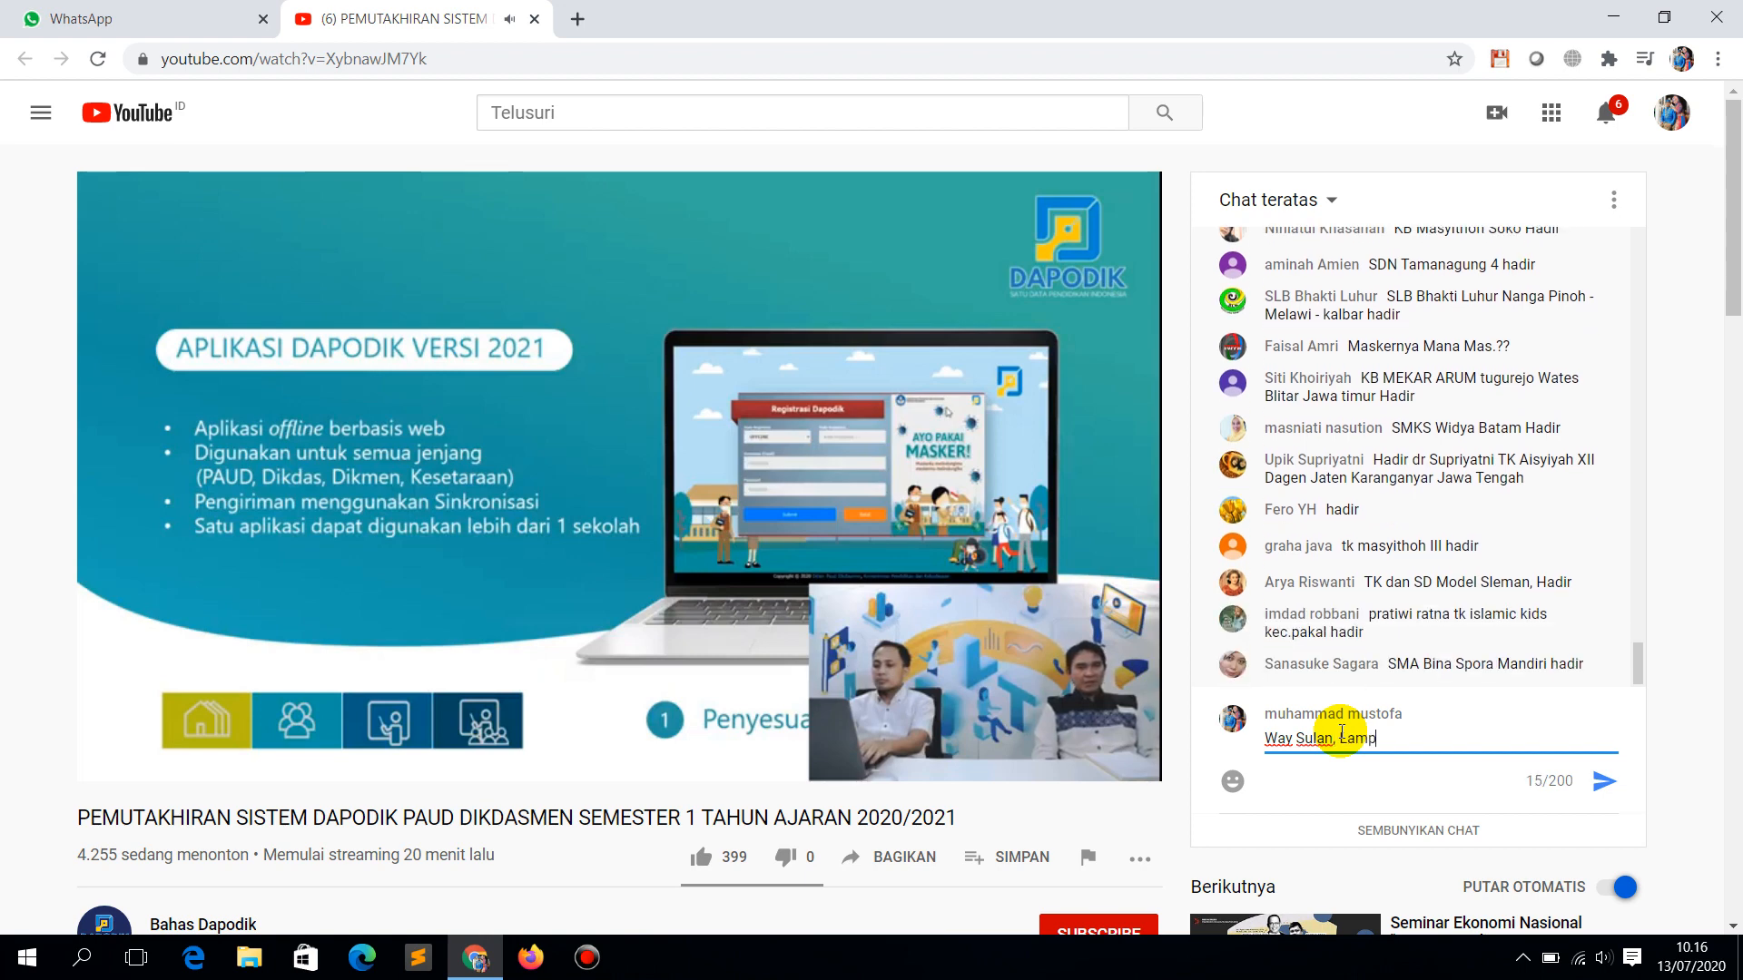
pyautogui.write('ung Selatan ')
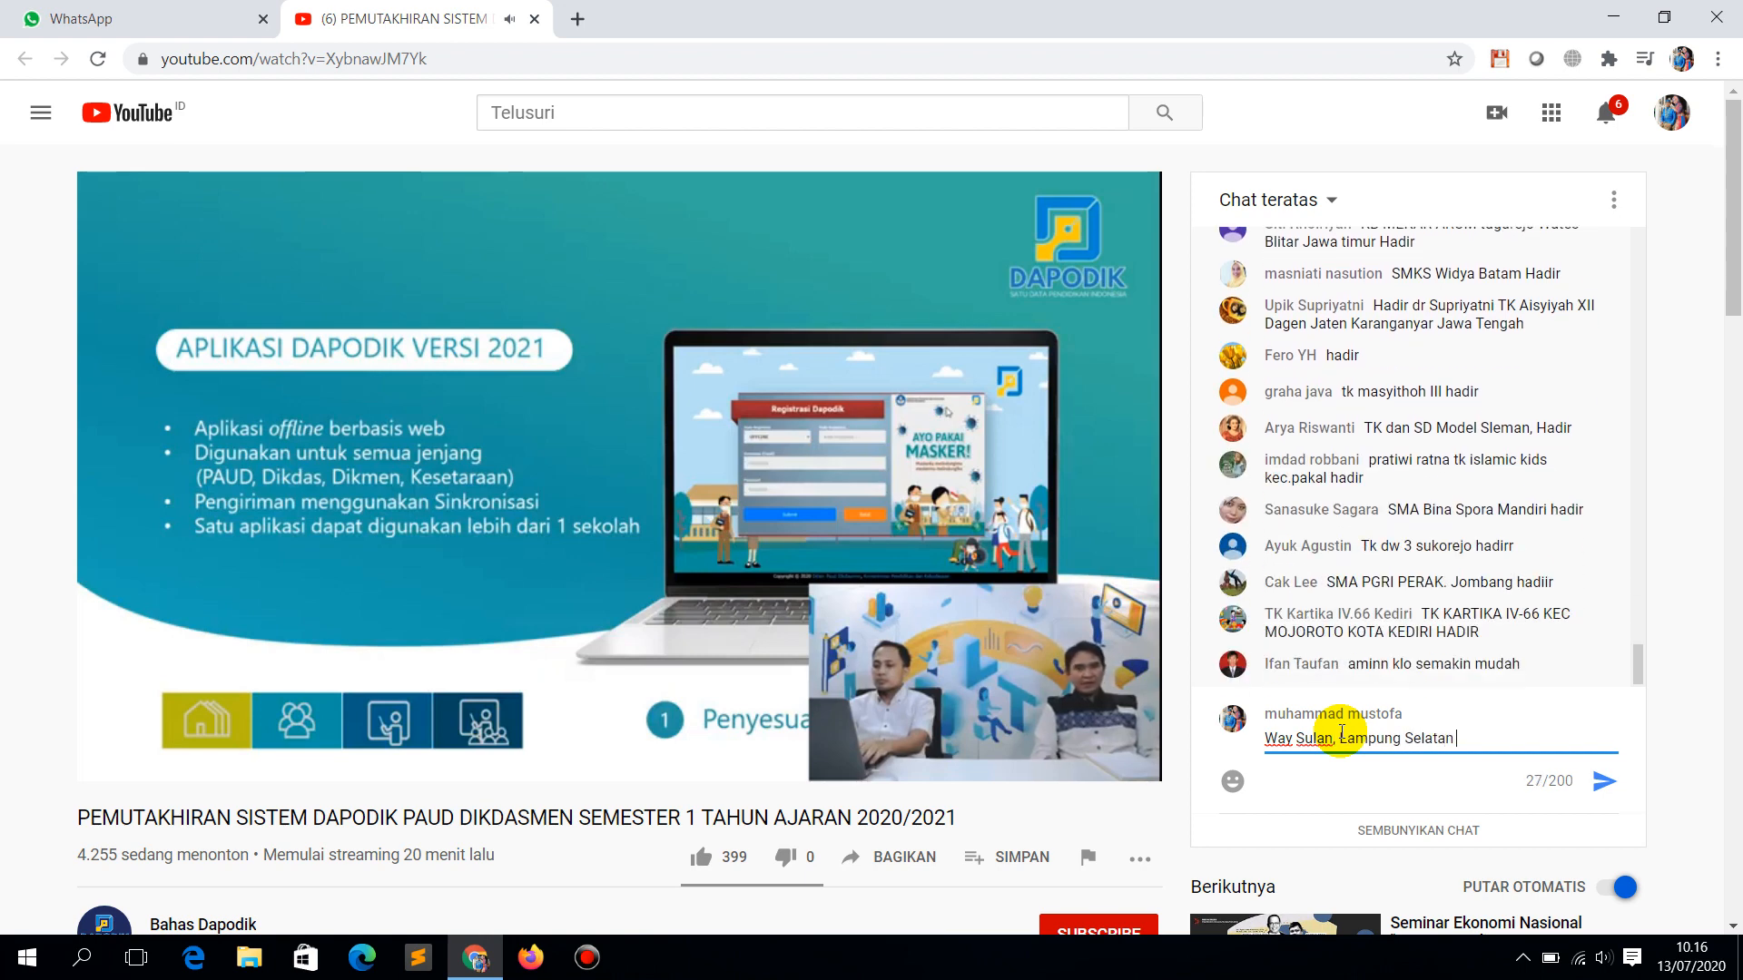
pyautogui.write('Lampung ')
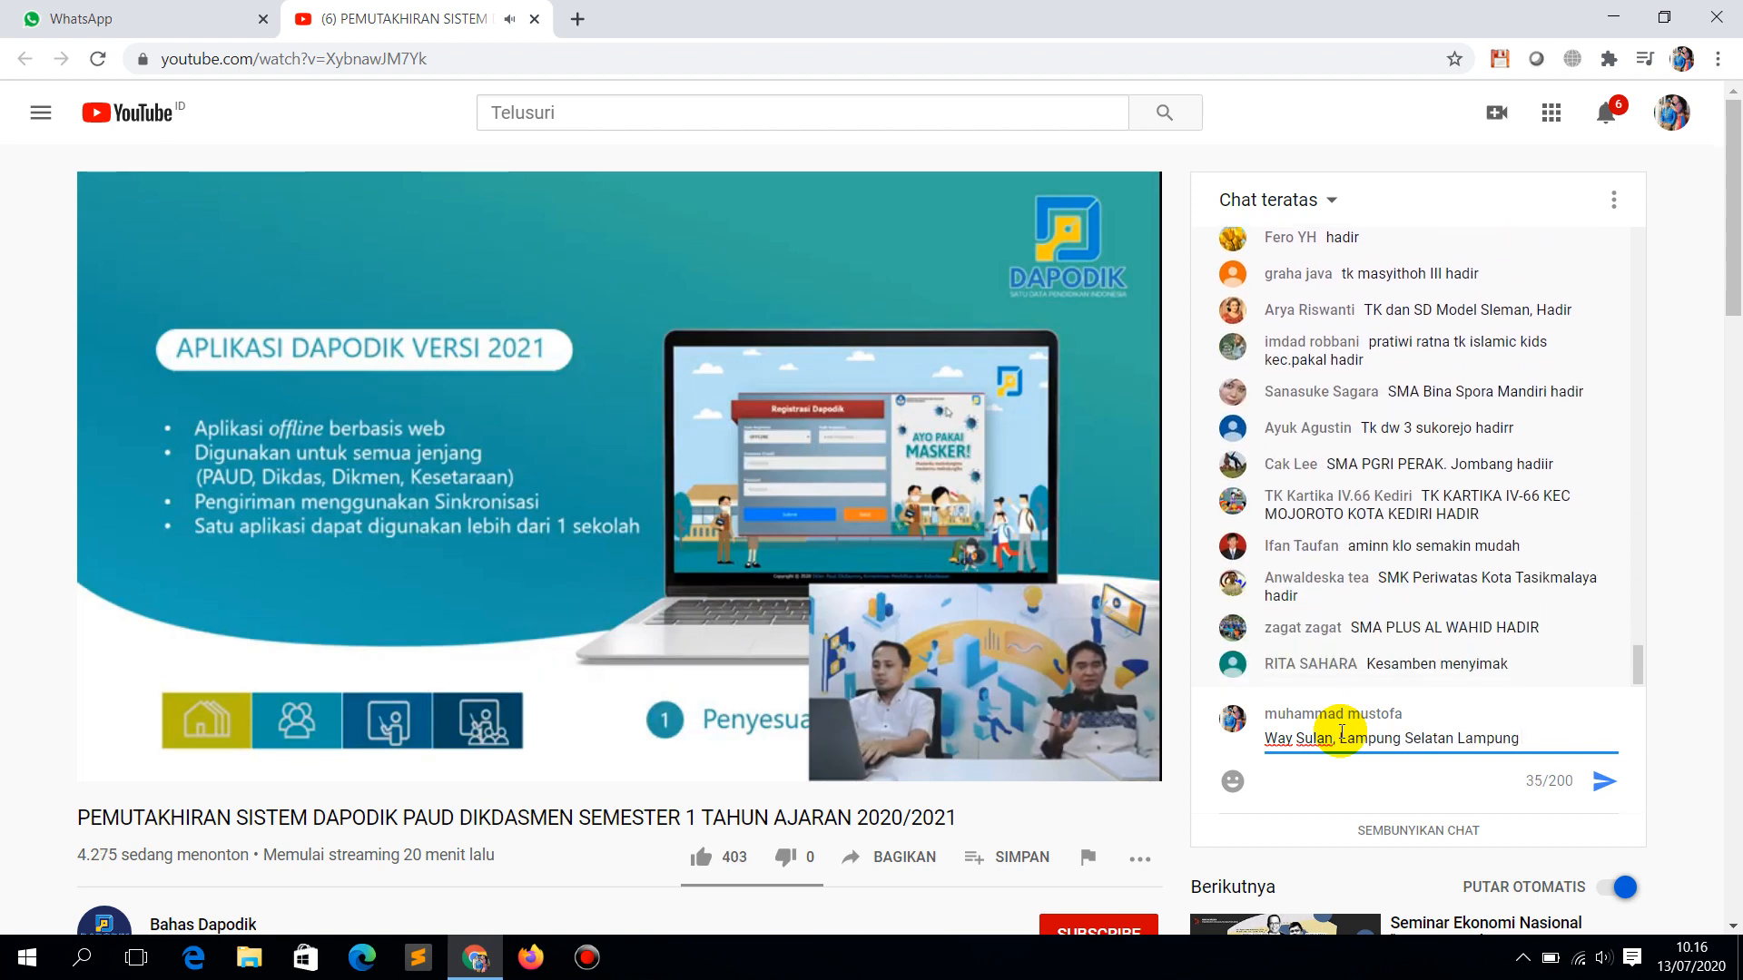
pyautogui.write('HADIRRR')
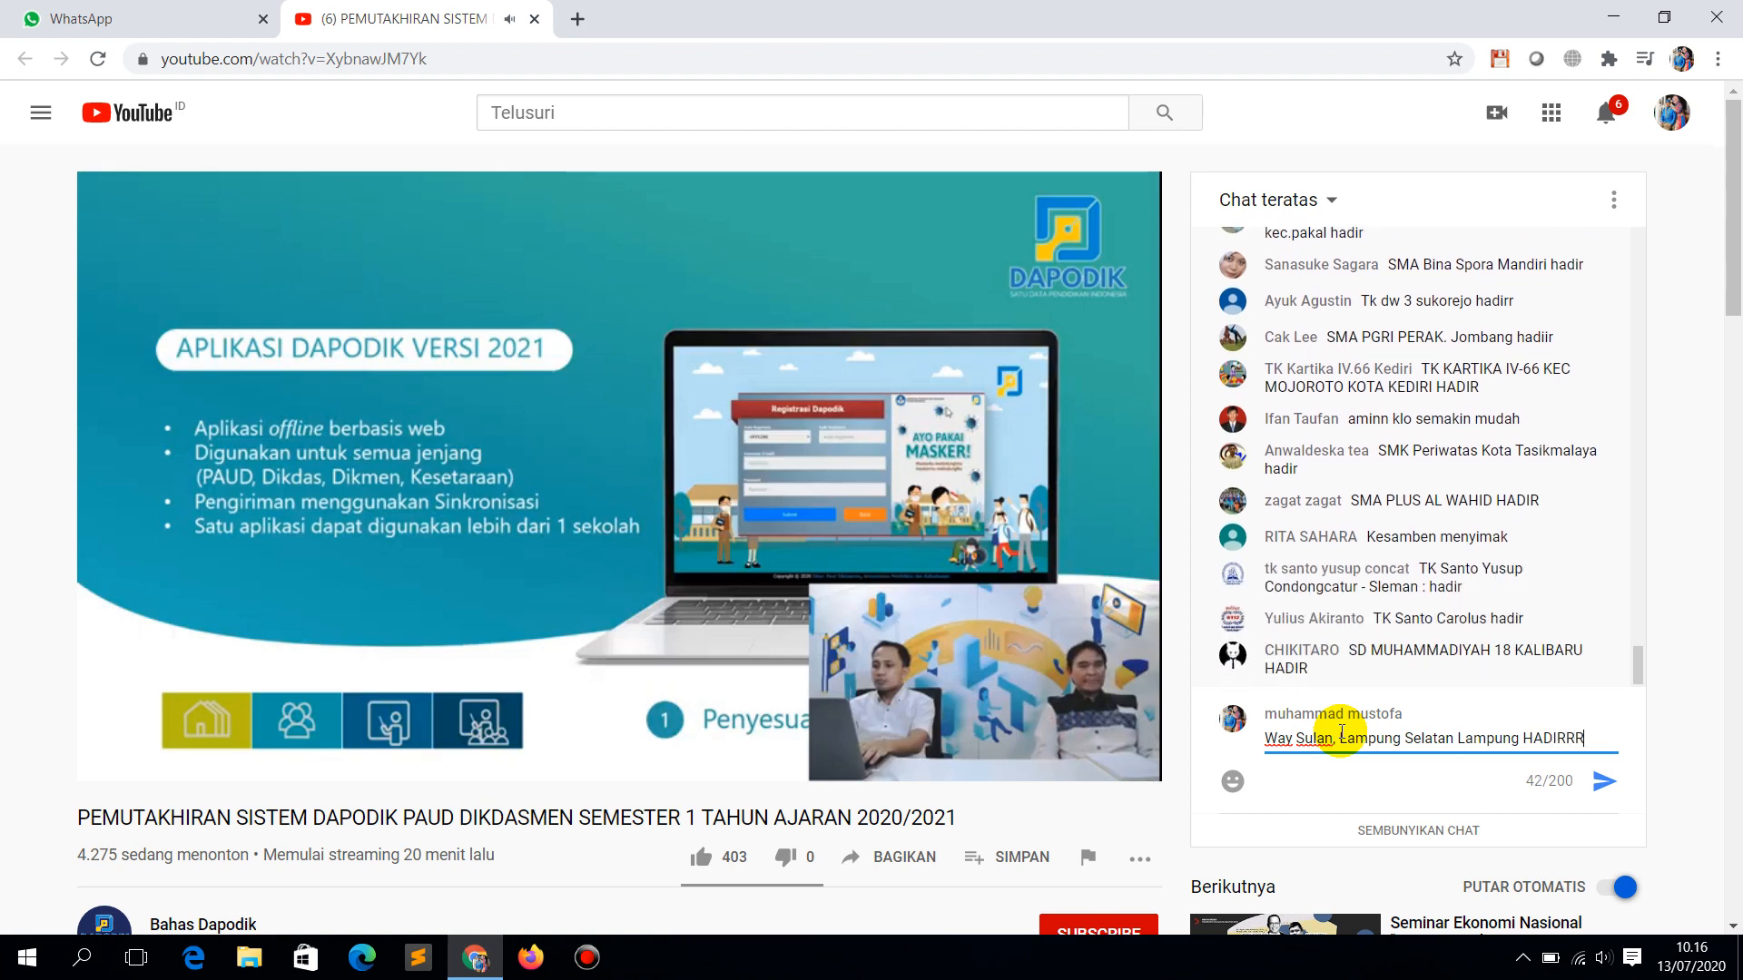
pyautogui.press('Return')
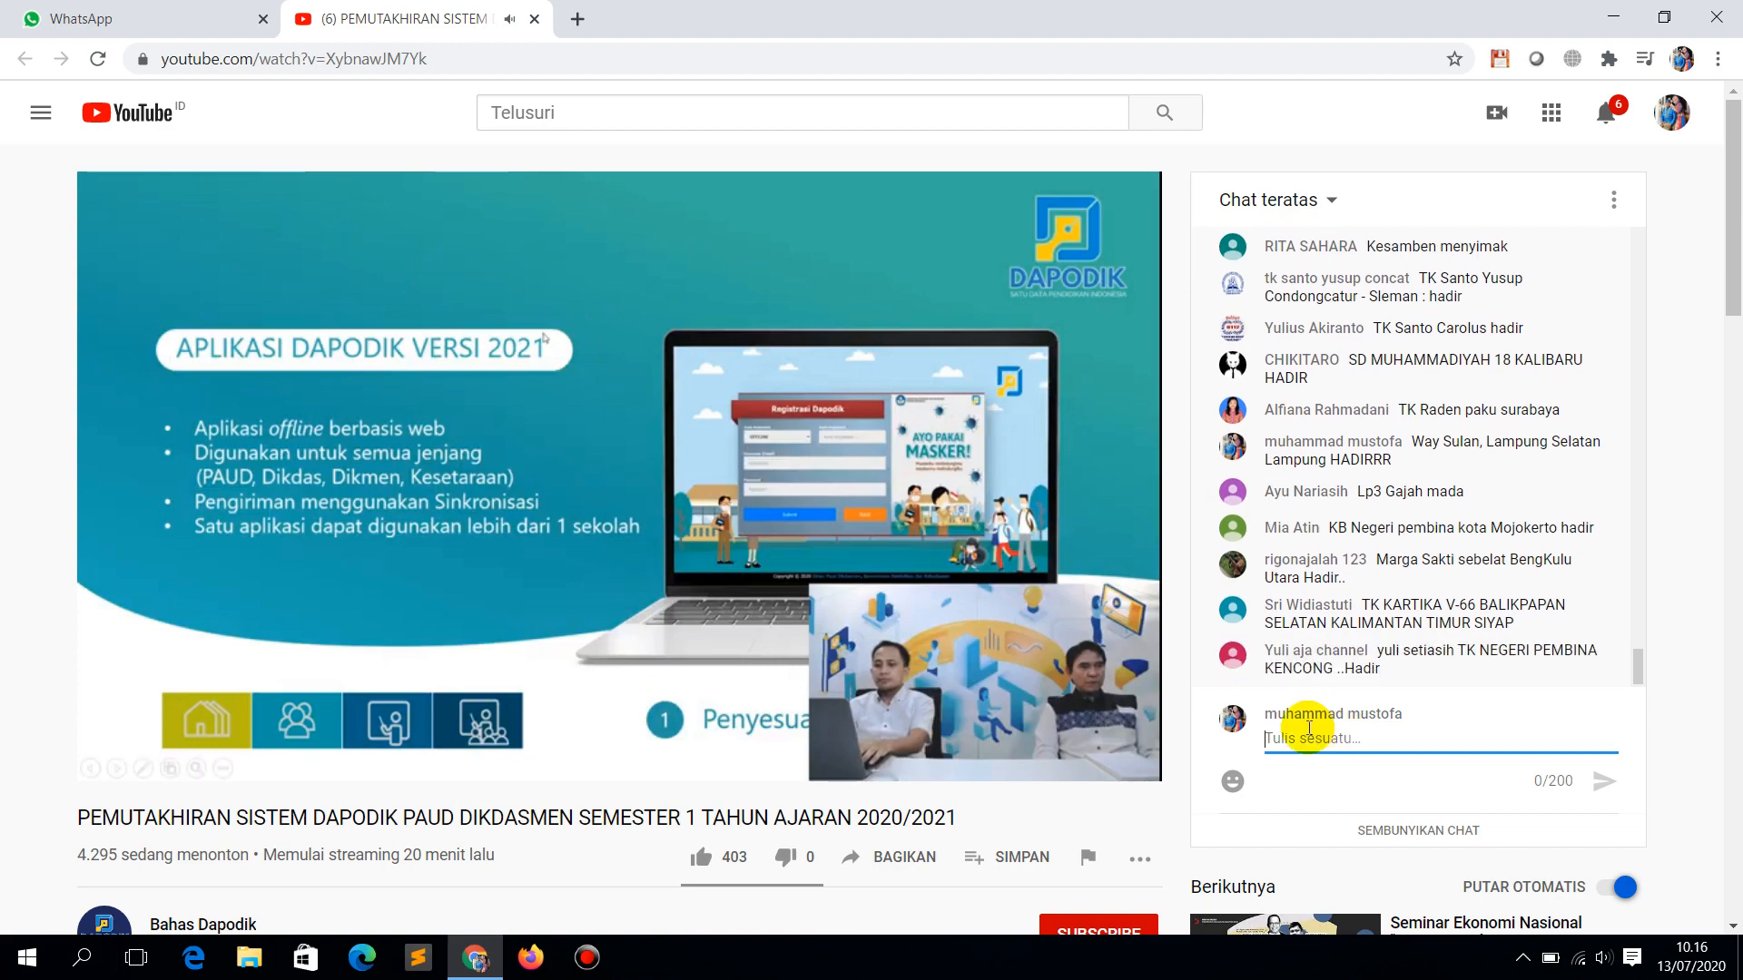
pyautogui.scroll(-4, 532, 731)
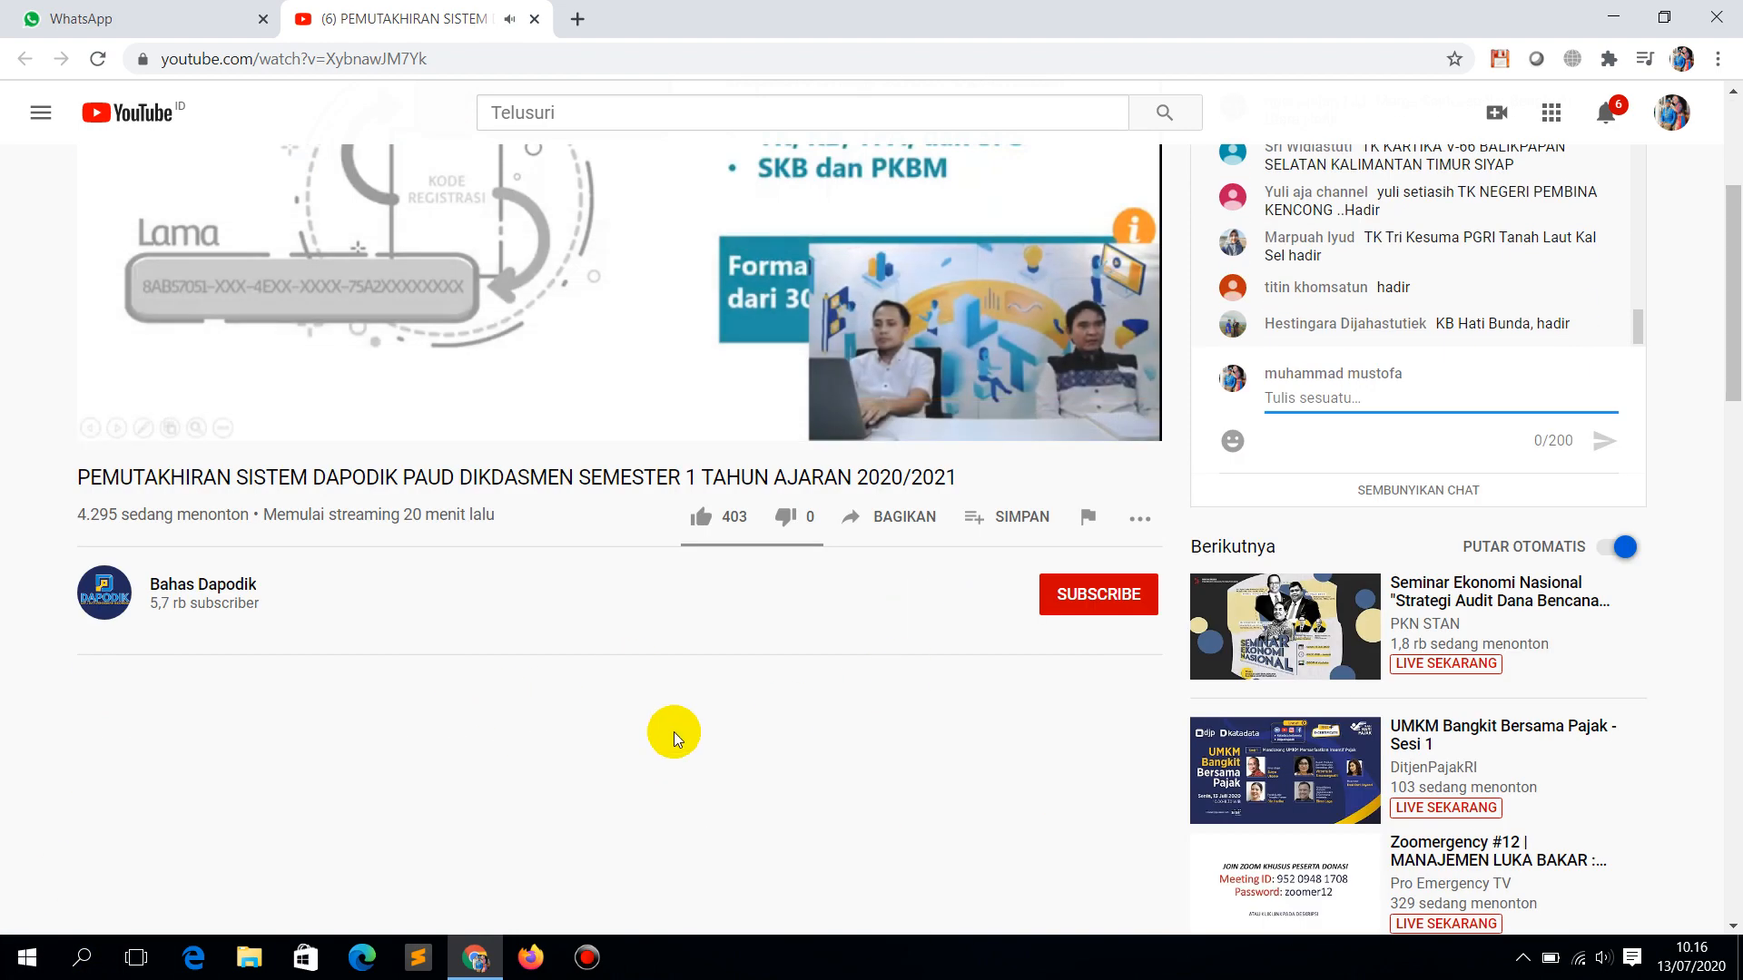
pyautogui.scroll(3, 755, 772)
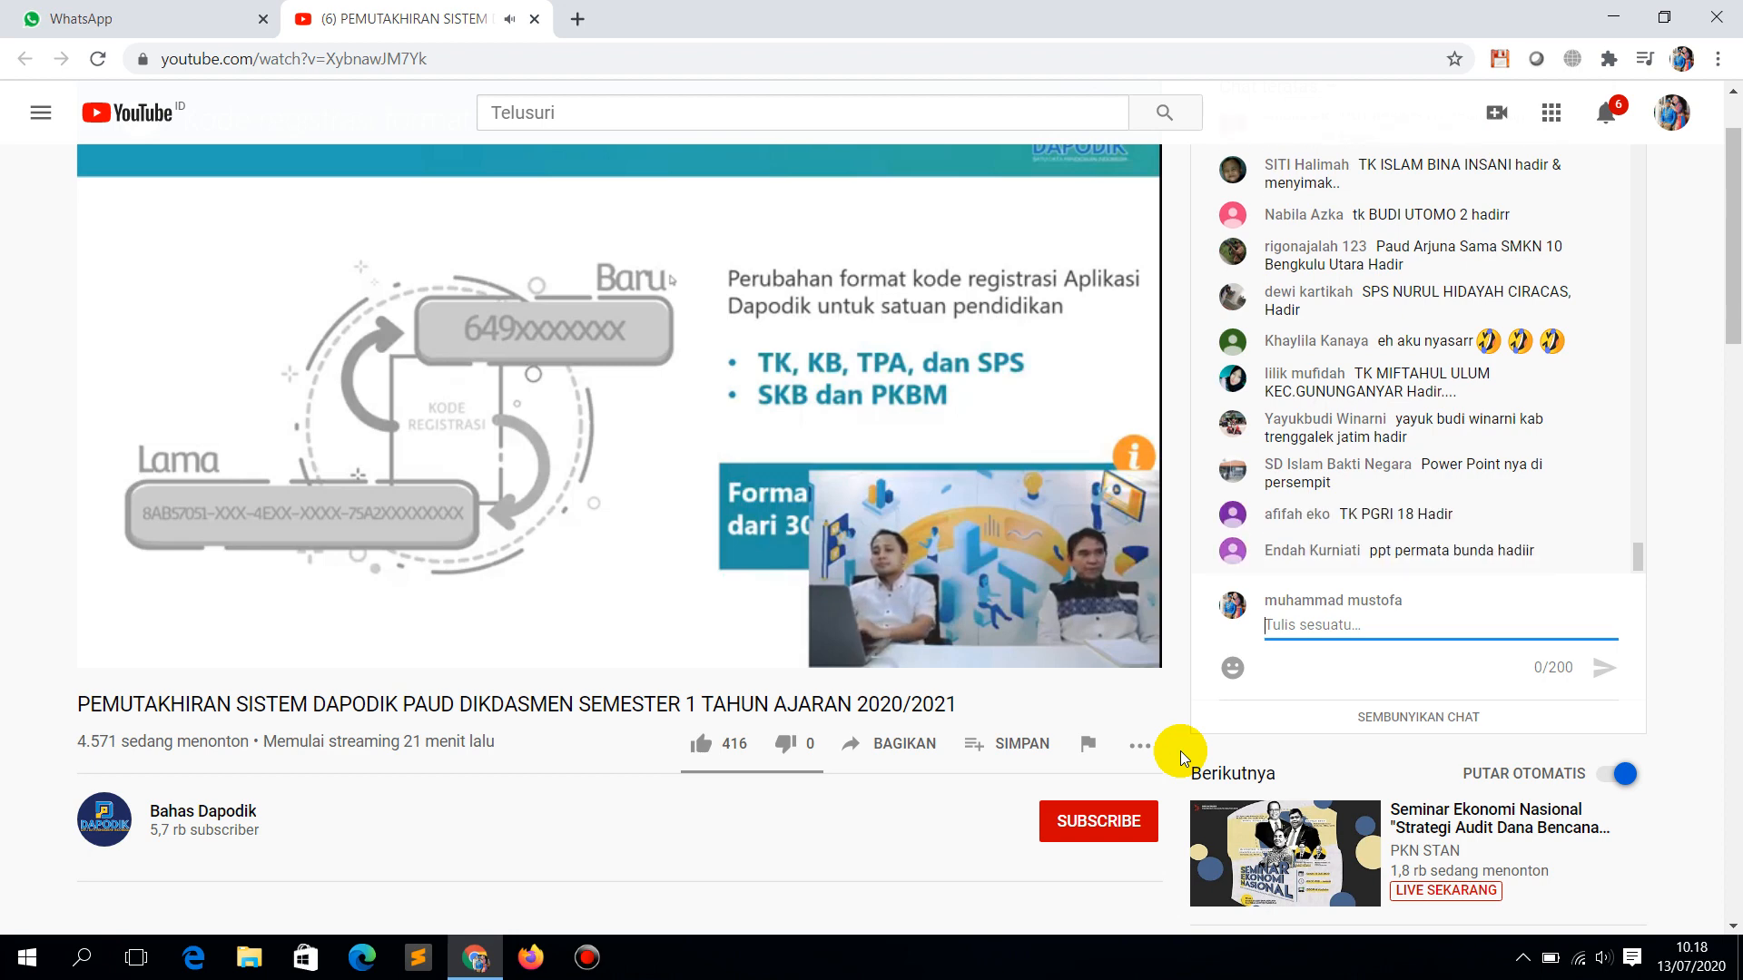
# Step: Open a new Chrome tab on the Google start page next to the live stream
pyautogui.click(572, 19)
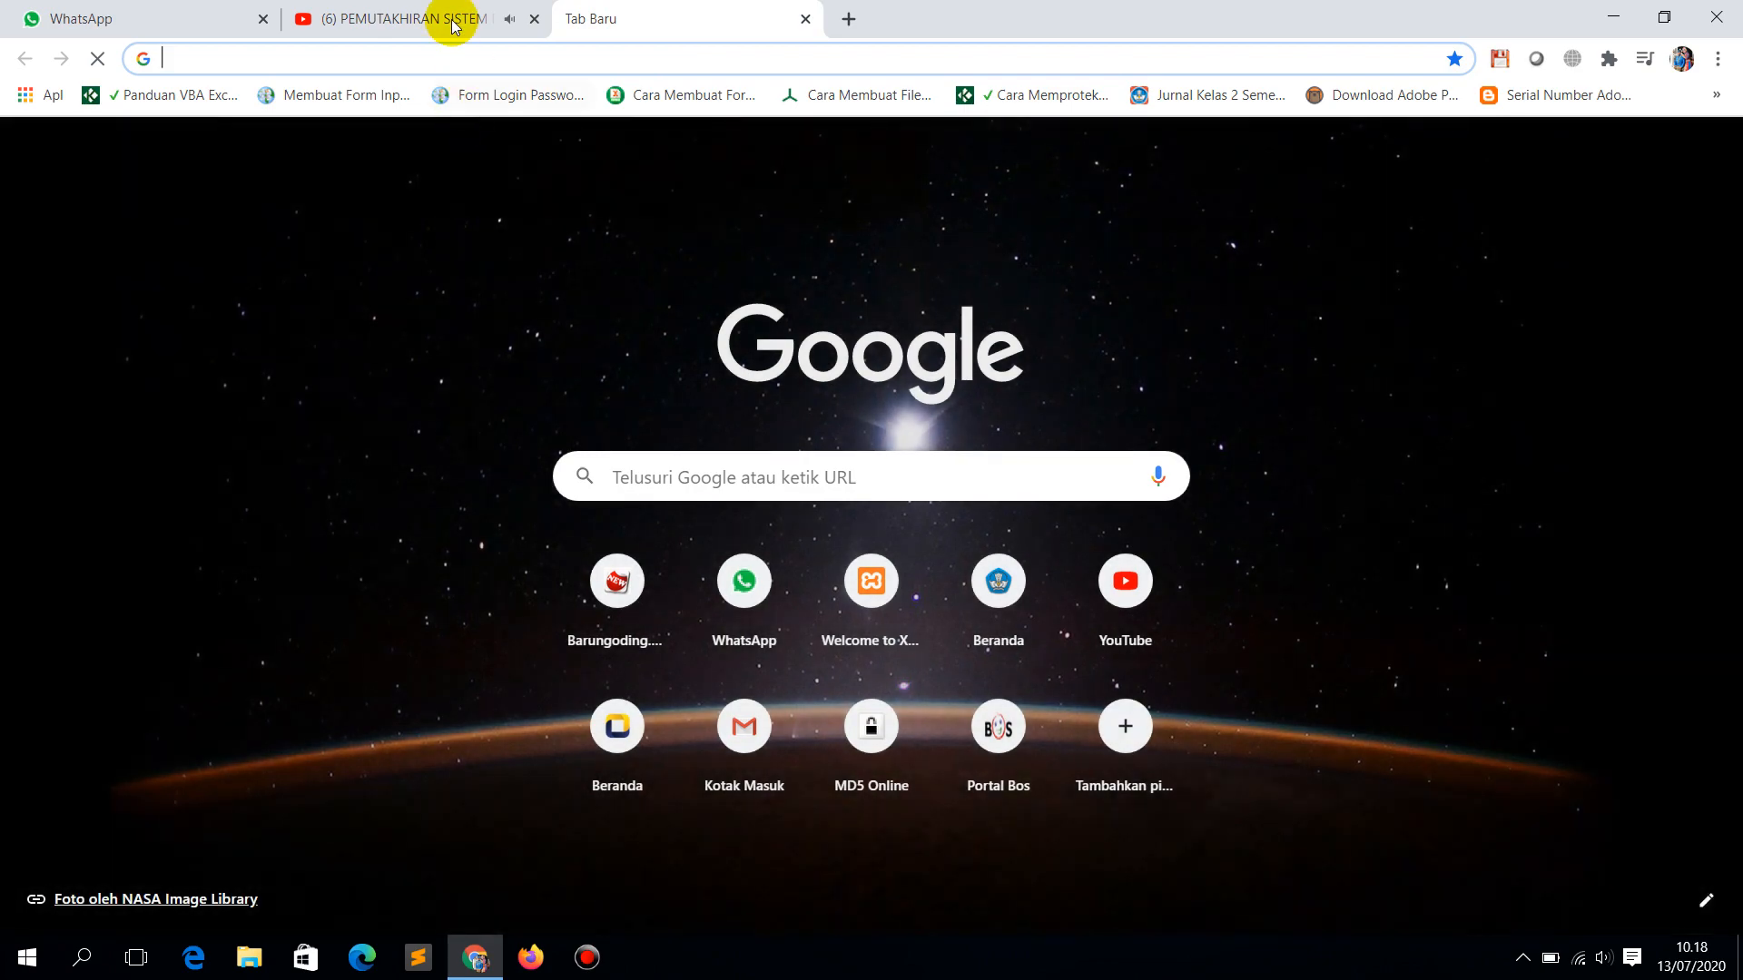
pyautogui.click(446, 15)
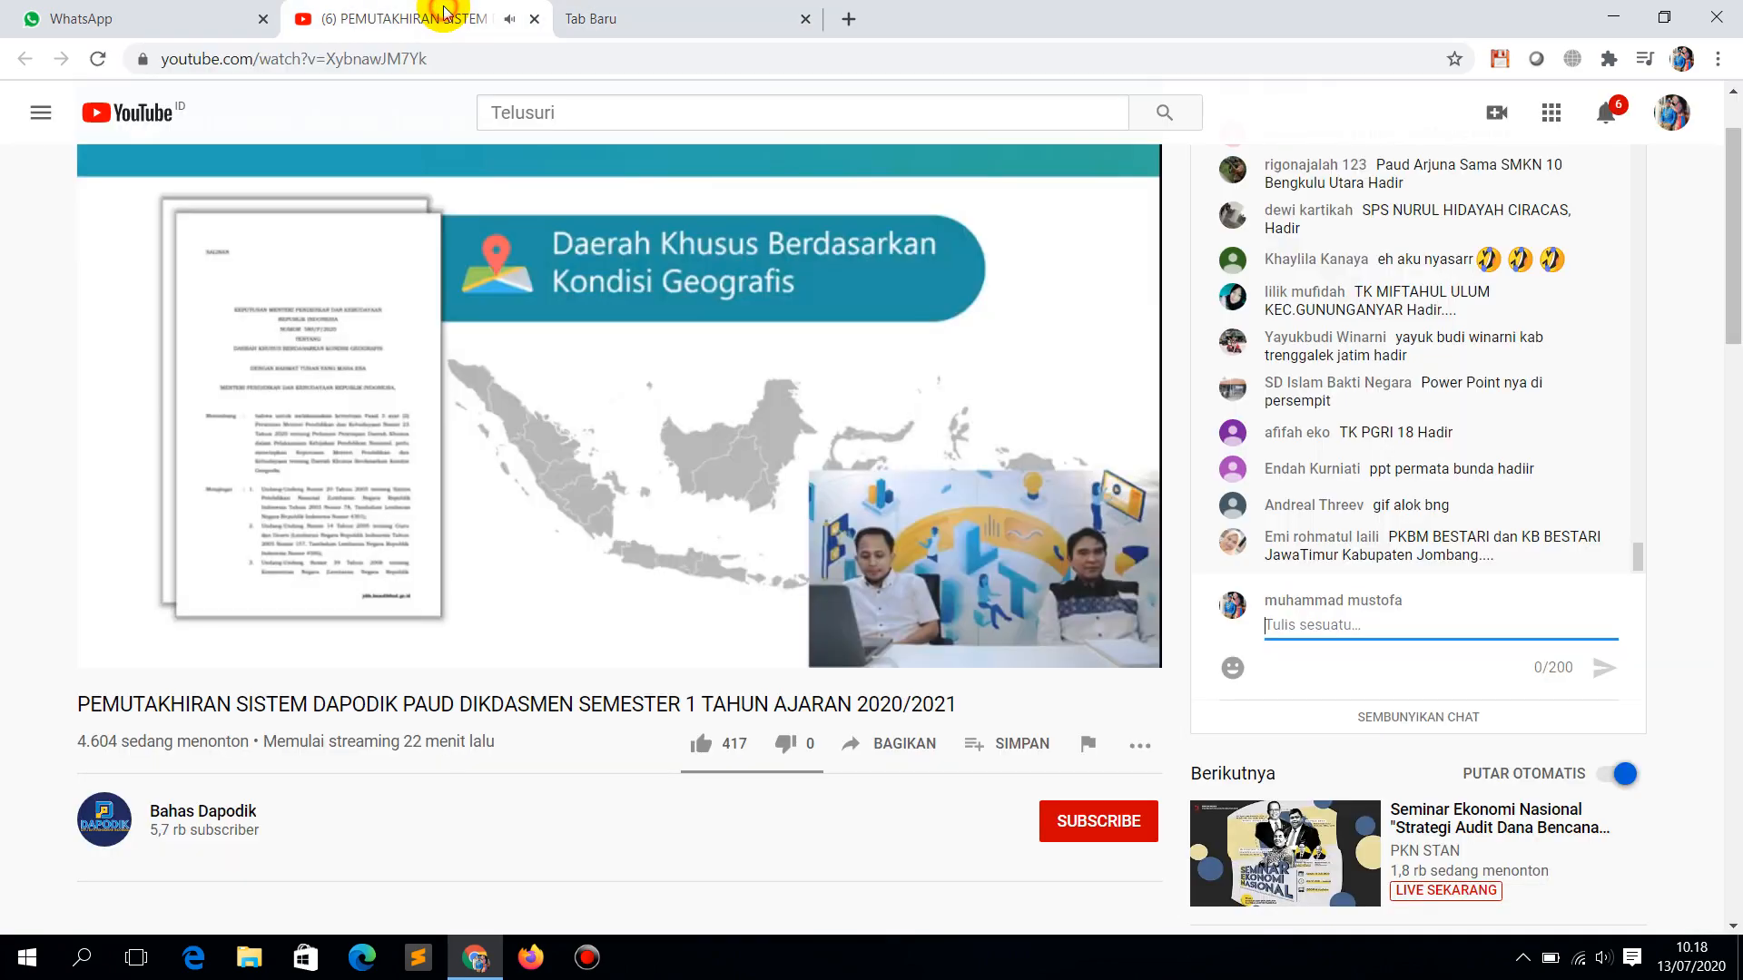
pyautogui.click(617, 18)
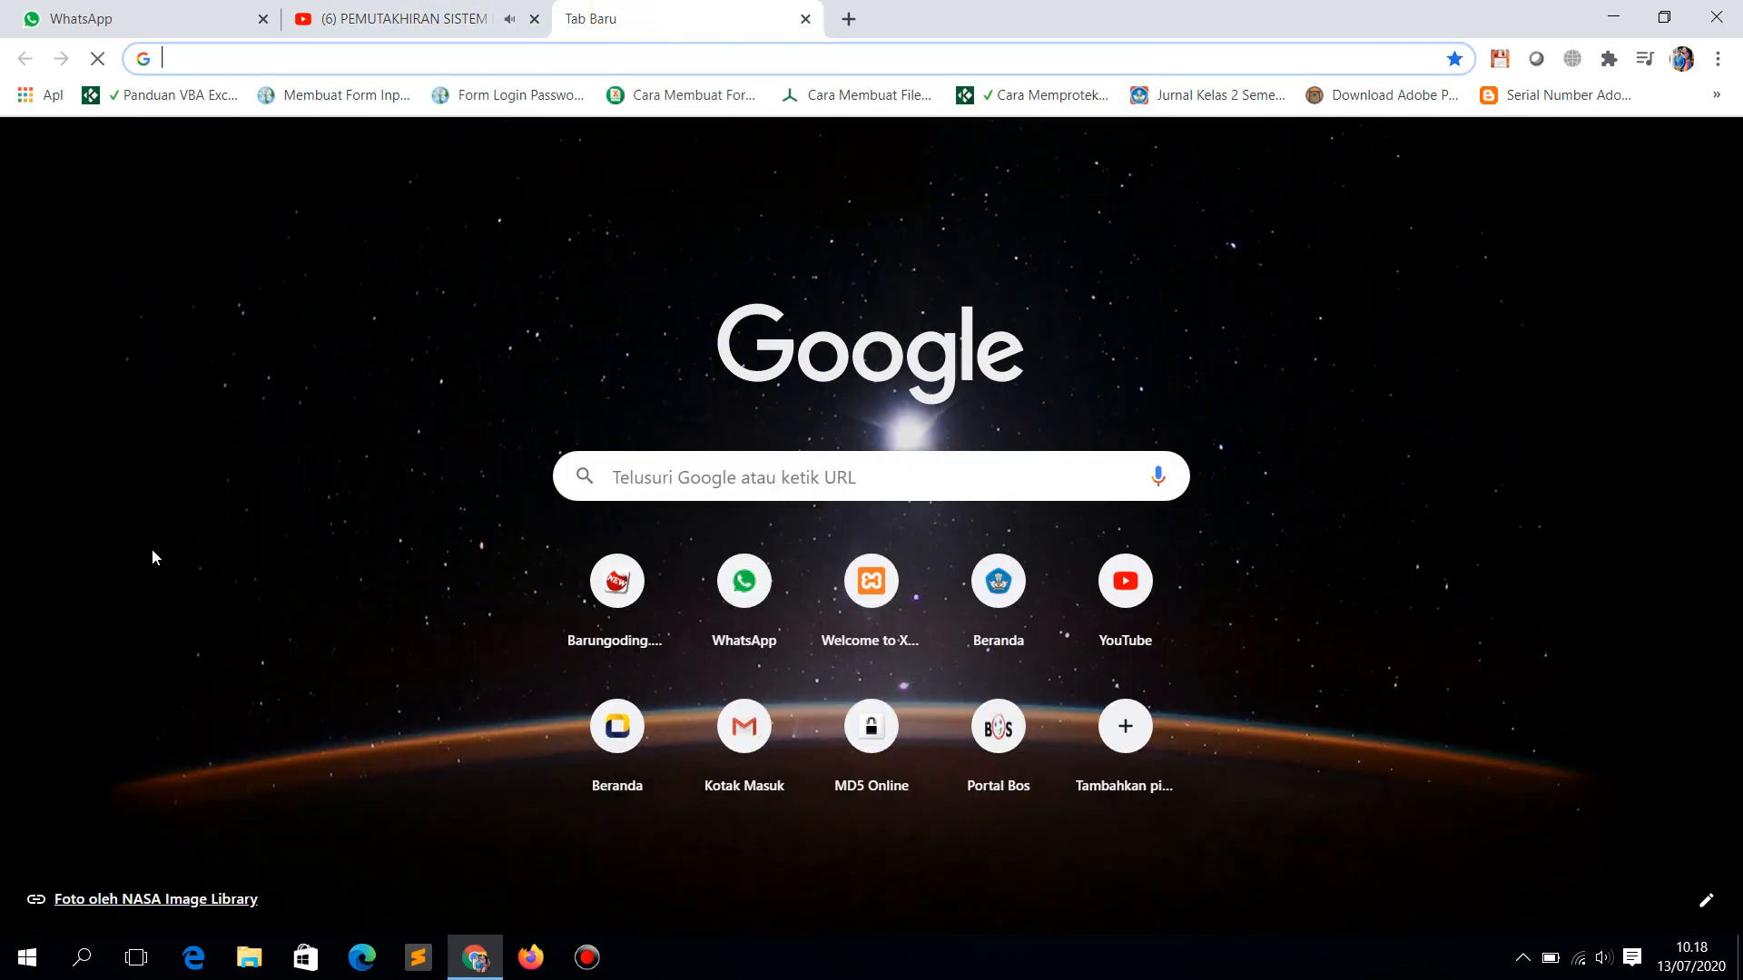
pyautogui.click(410, 18)
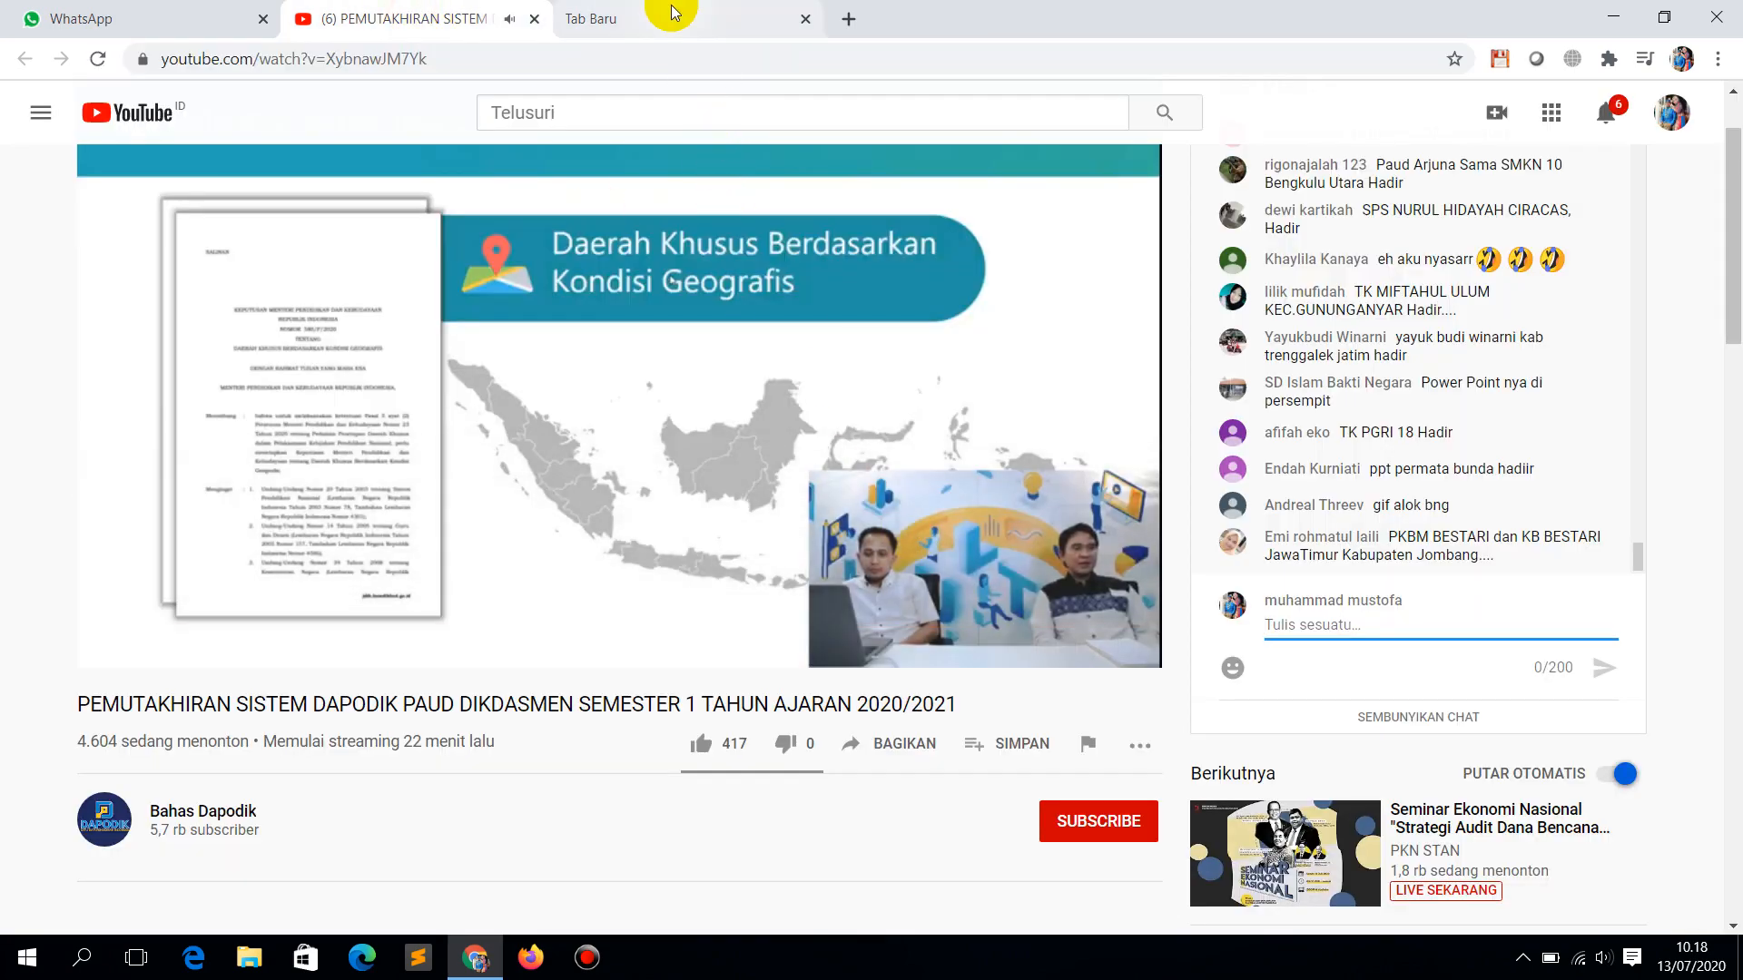
pyautogui.click(659, 16)
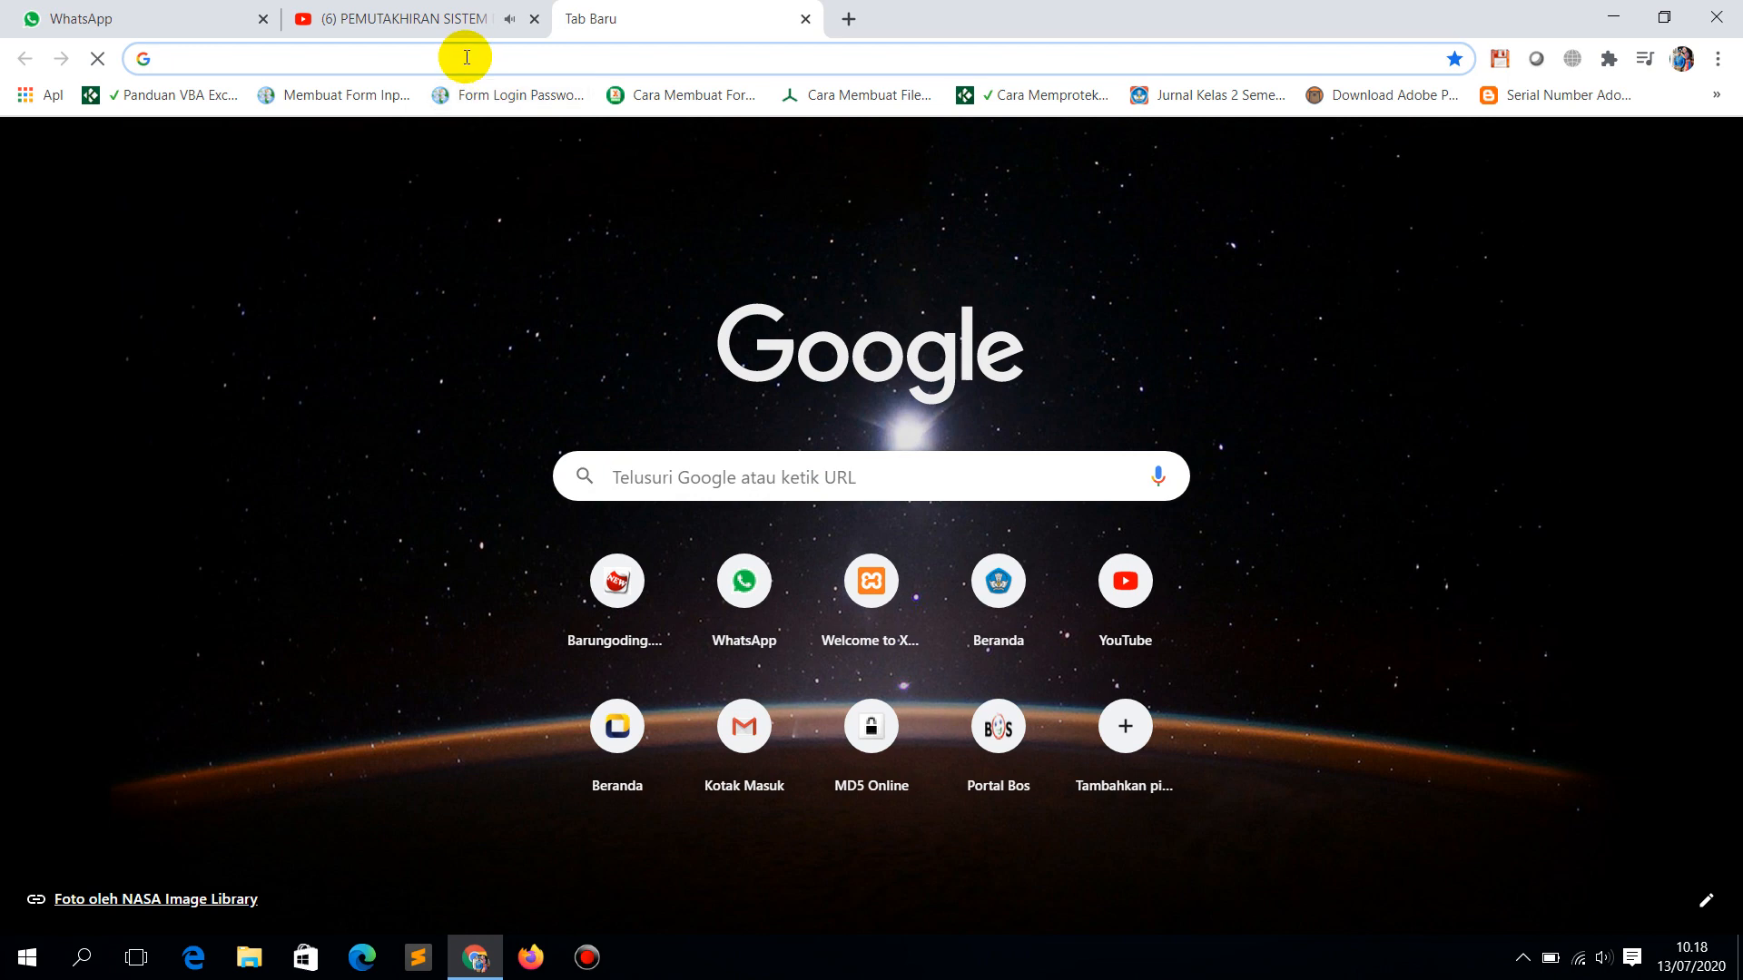
pyautogui.click(465, 57)
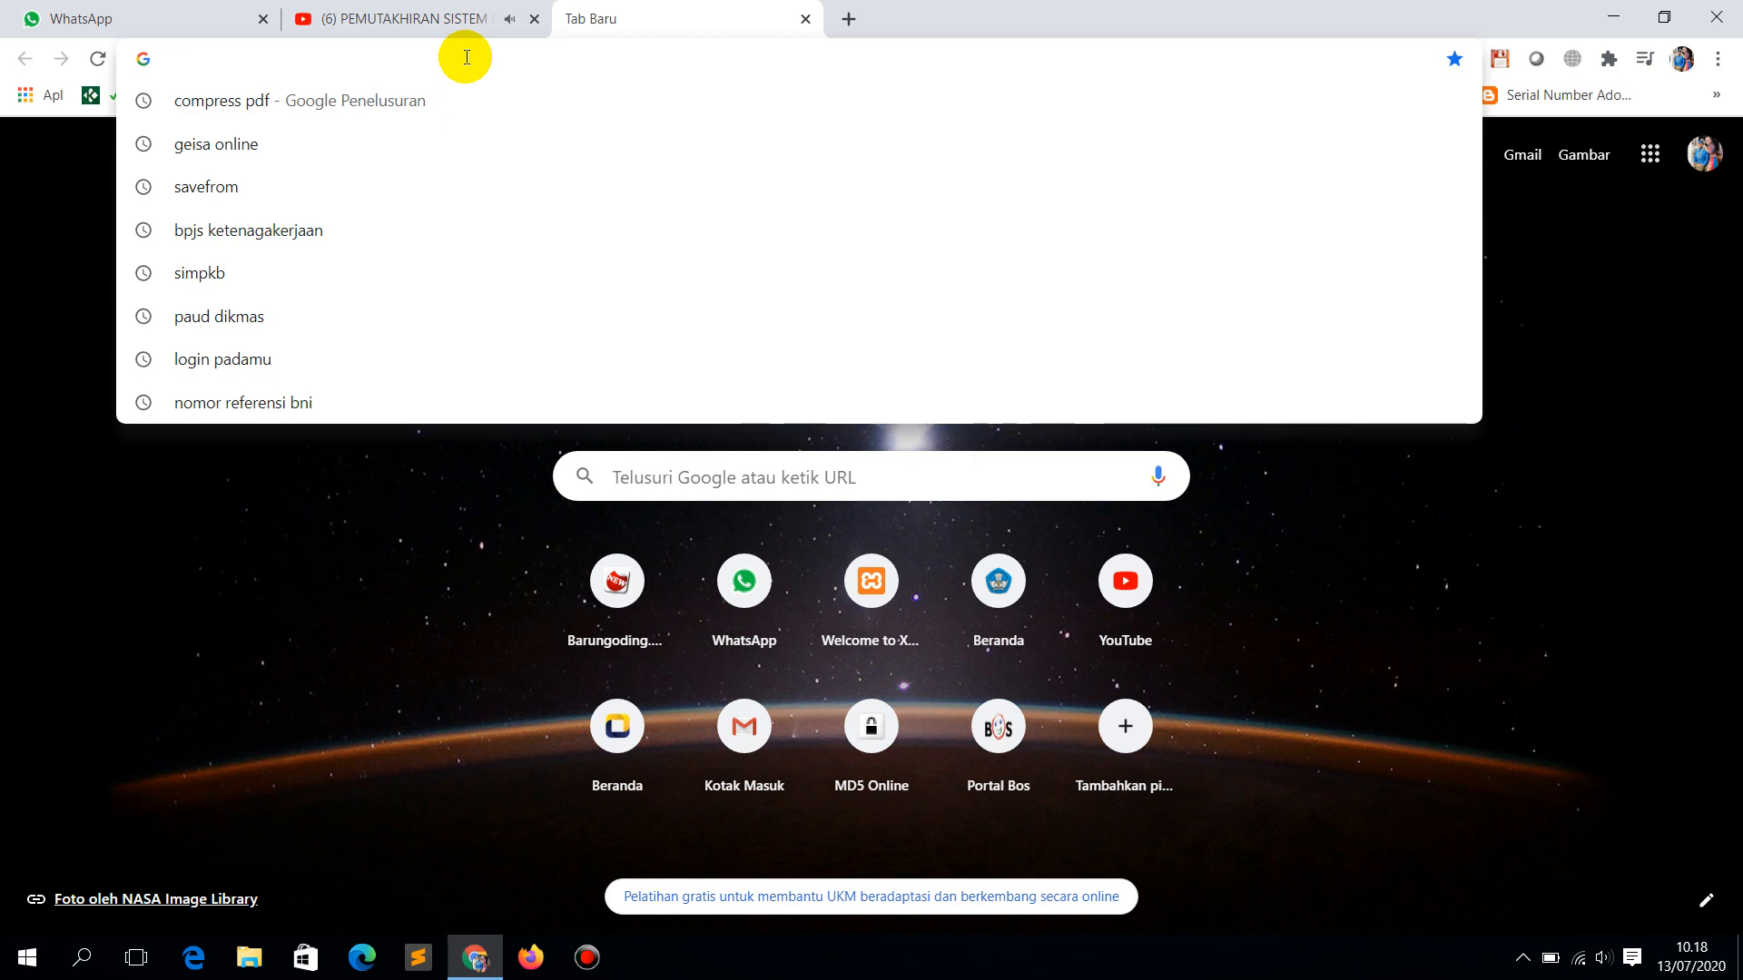
# Step: Search Google for 'simpkb', open the SimPKB portal and its Pencarian Data GTK form
pyautogui.write('sim')
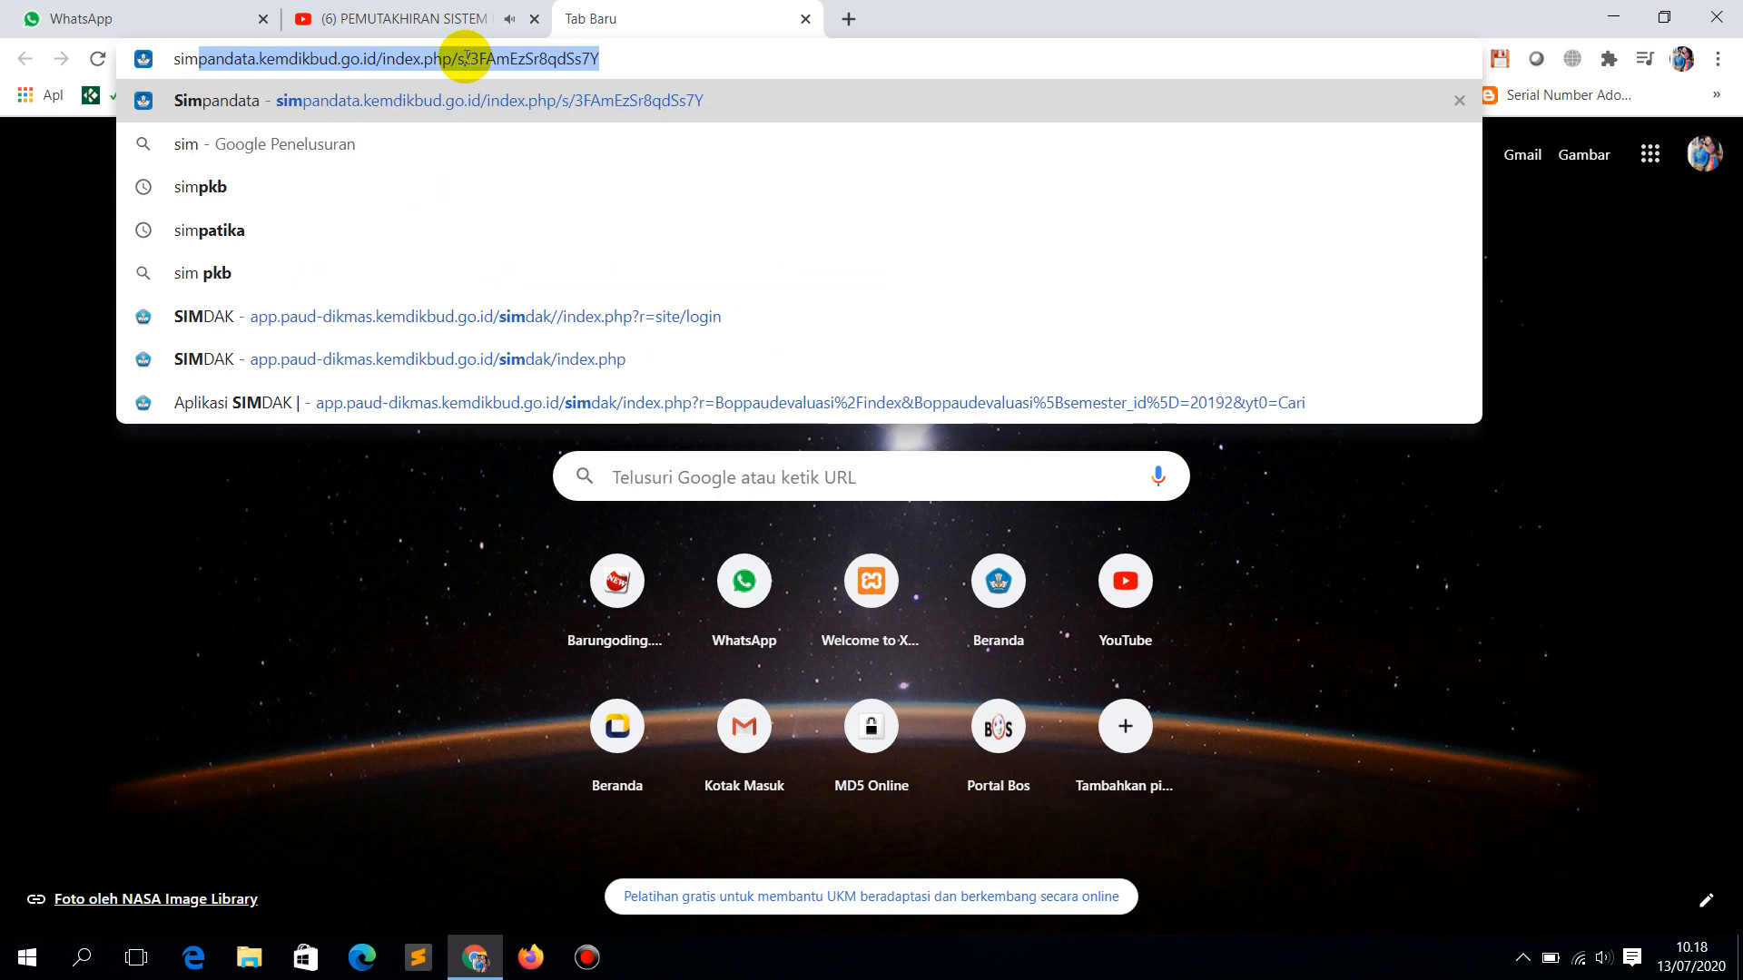
pyautogui.click(330, 174)
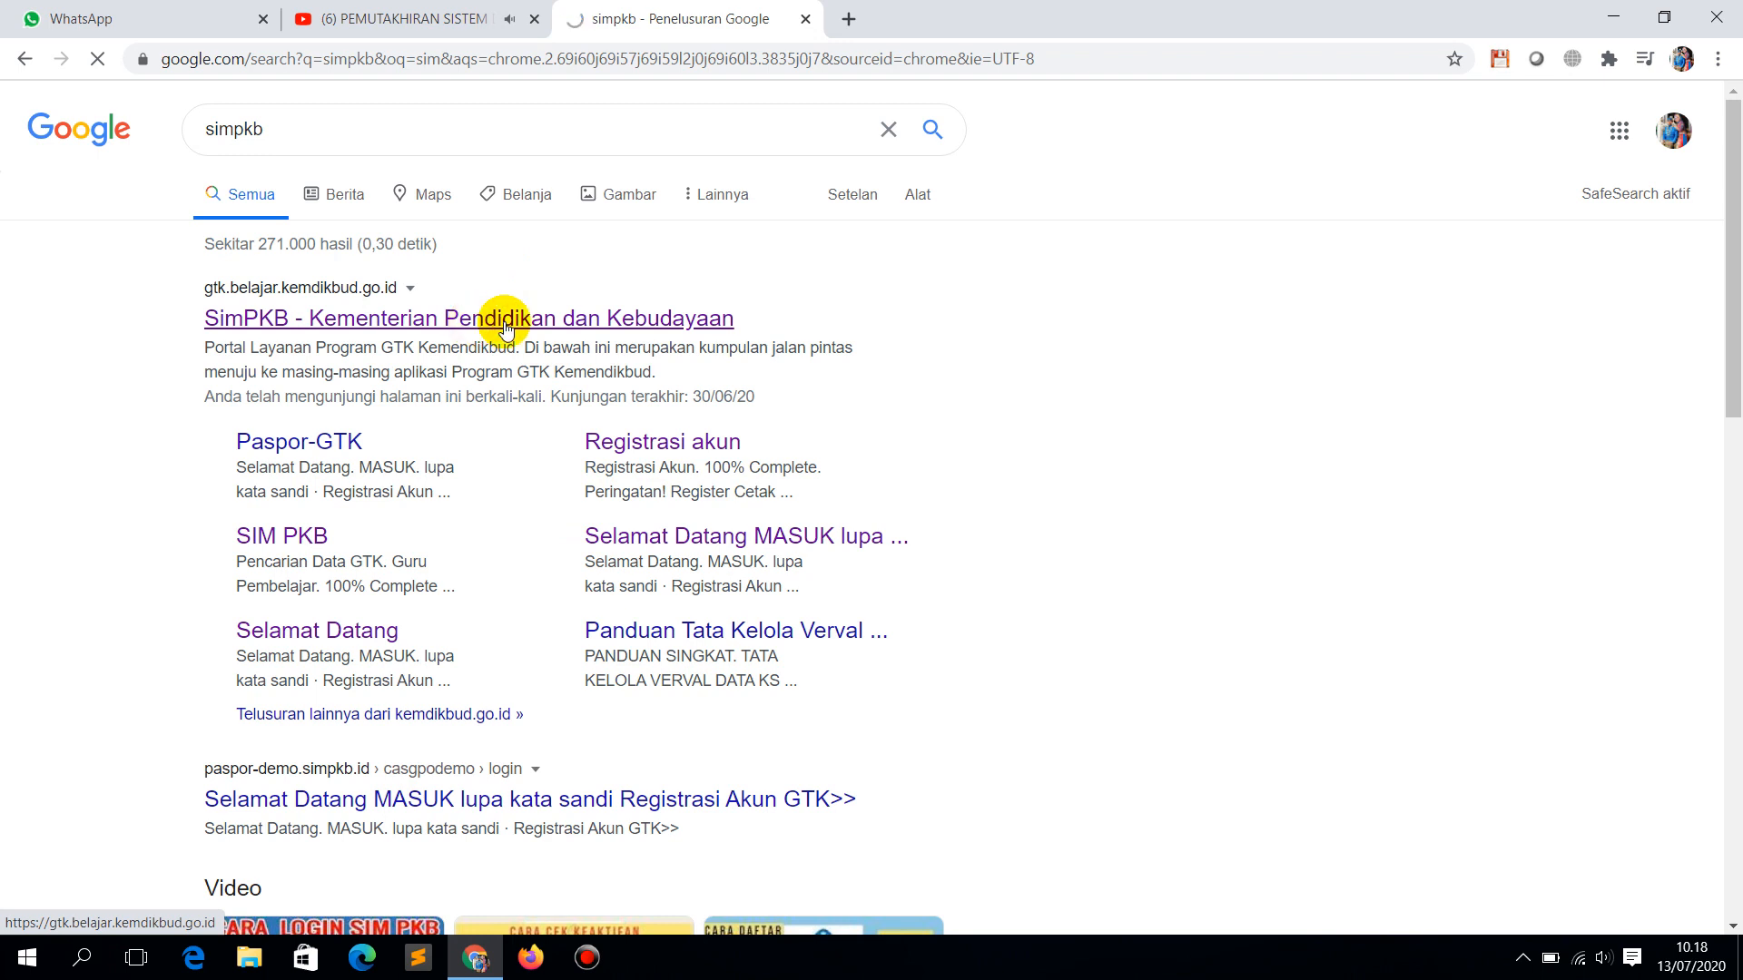
pyautogui.click(504, 321)
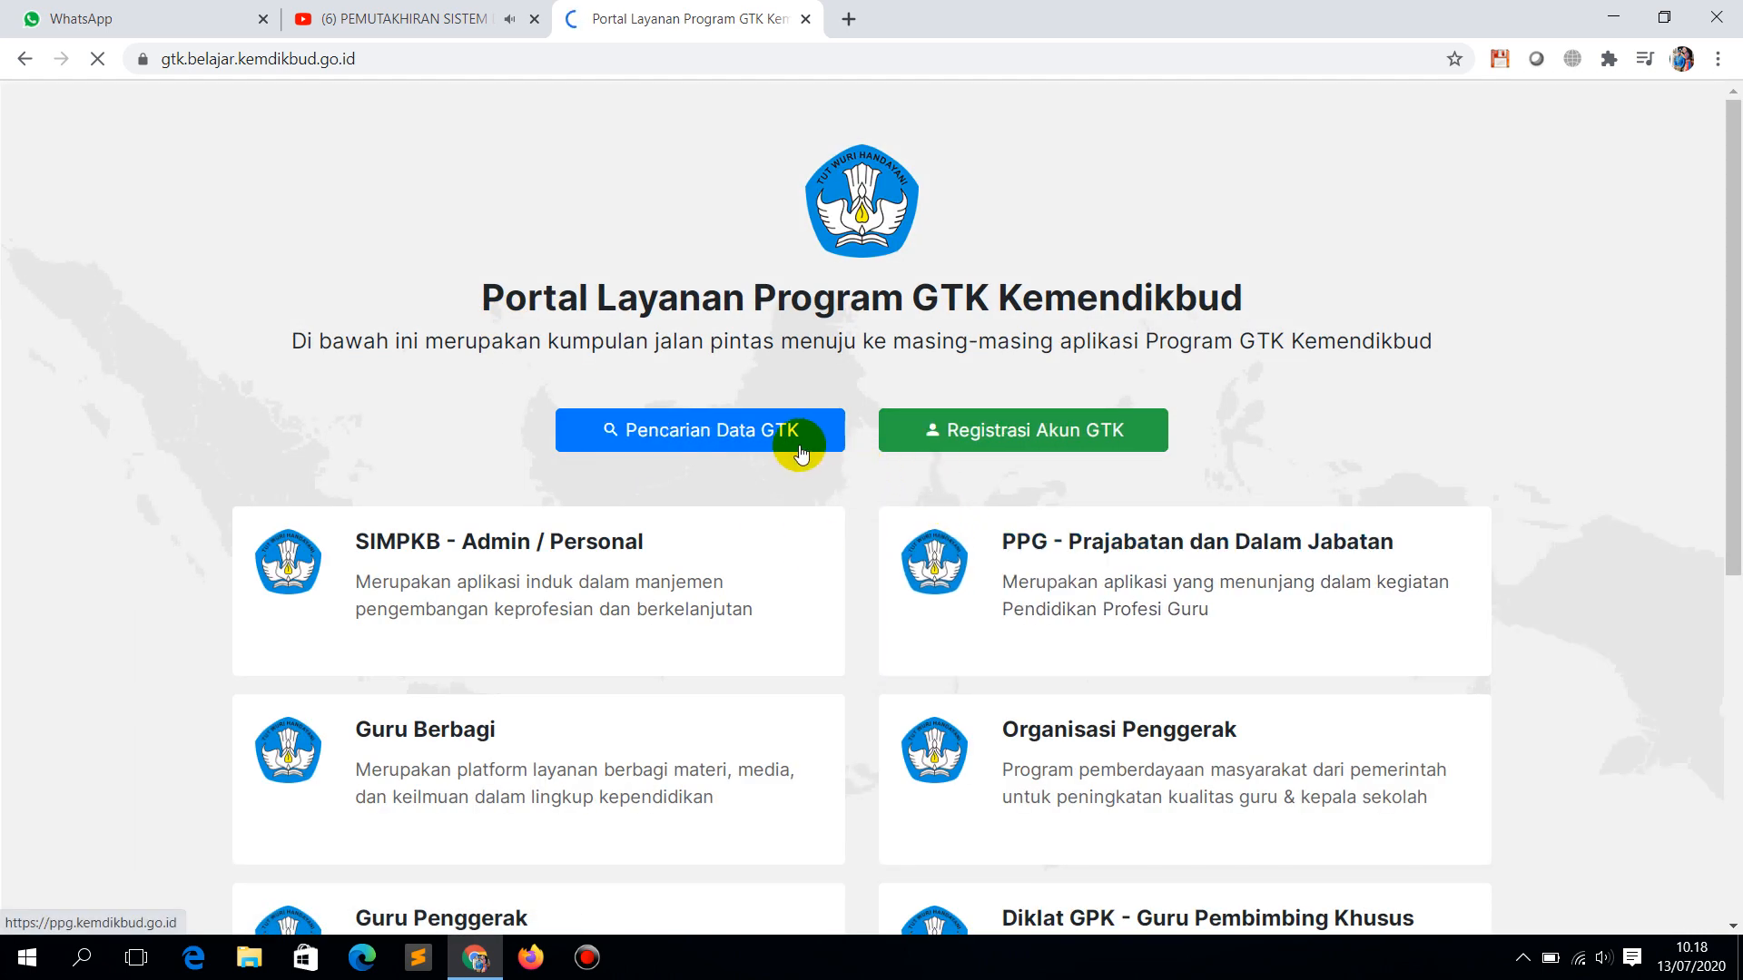
pyautogui.click(693, 450)
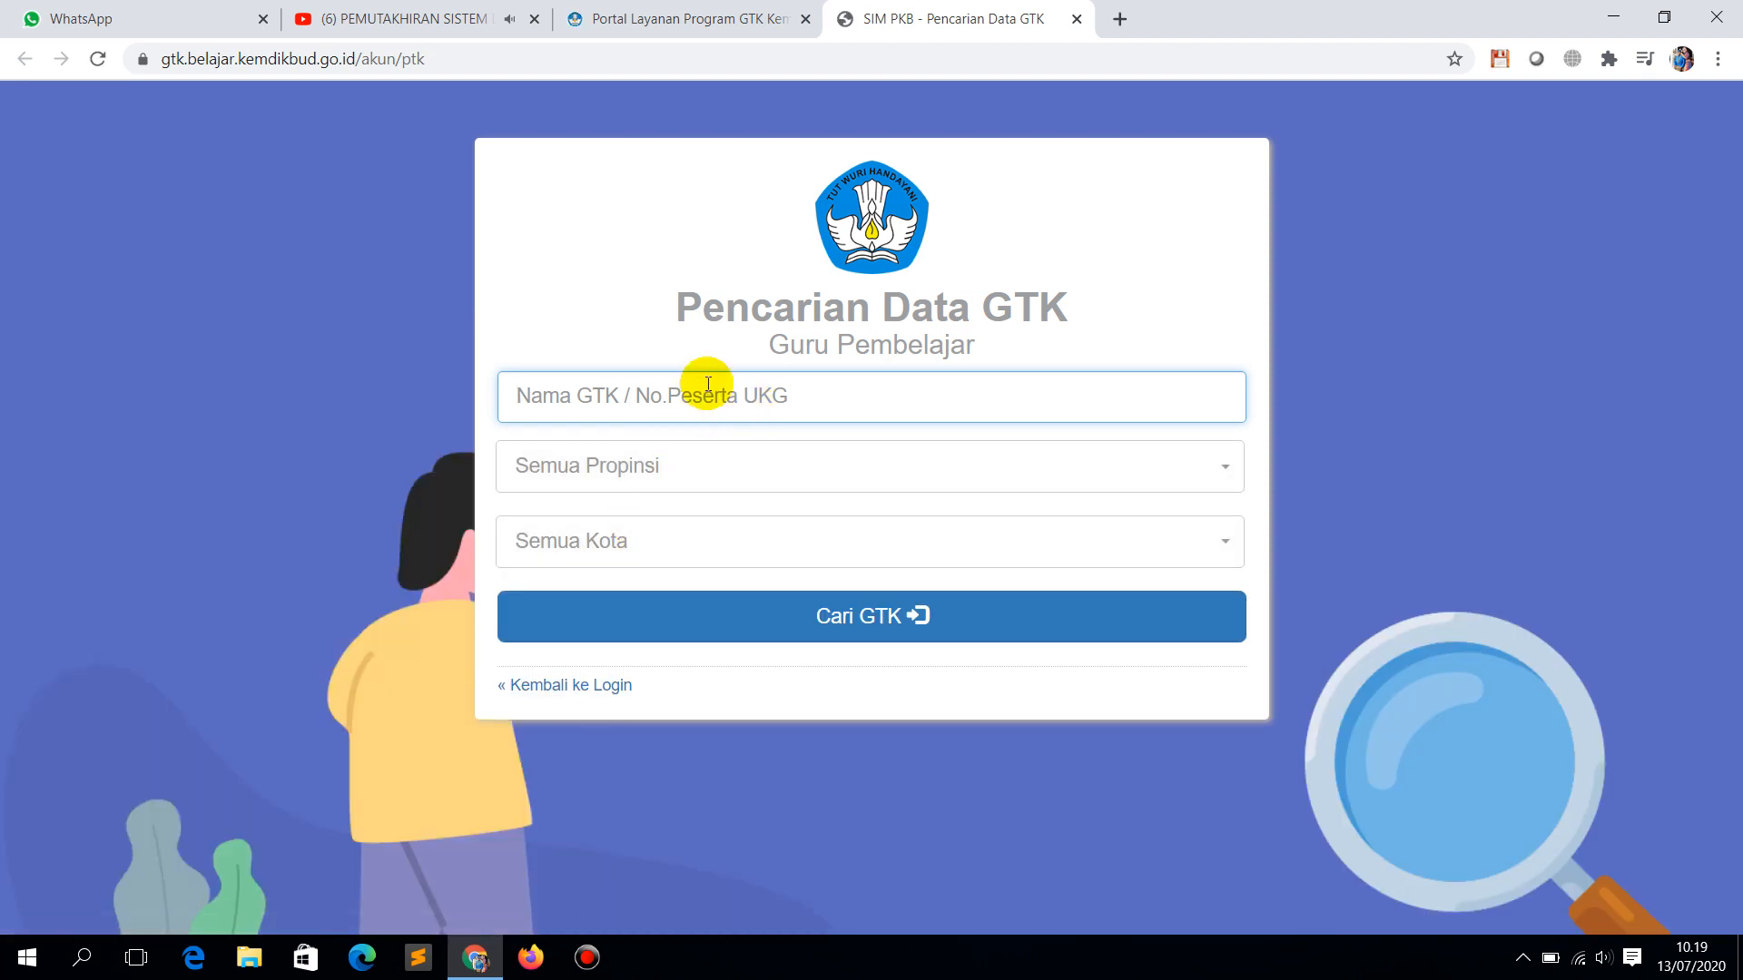
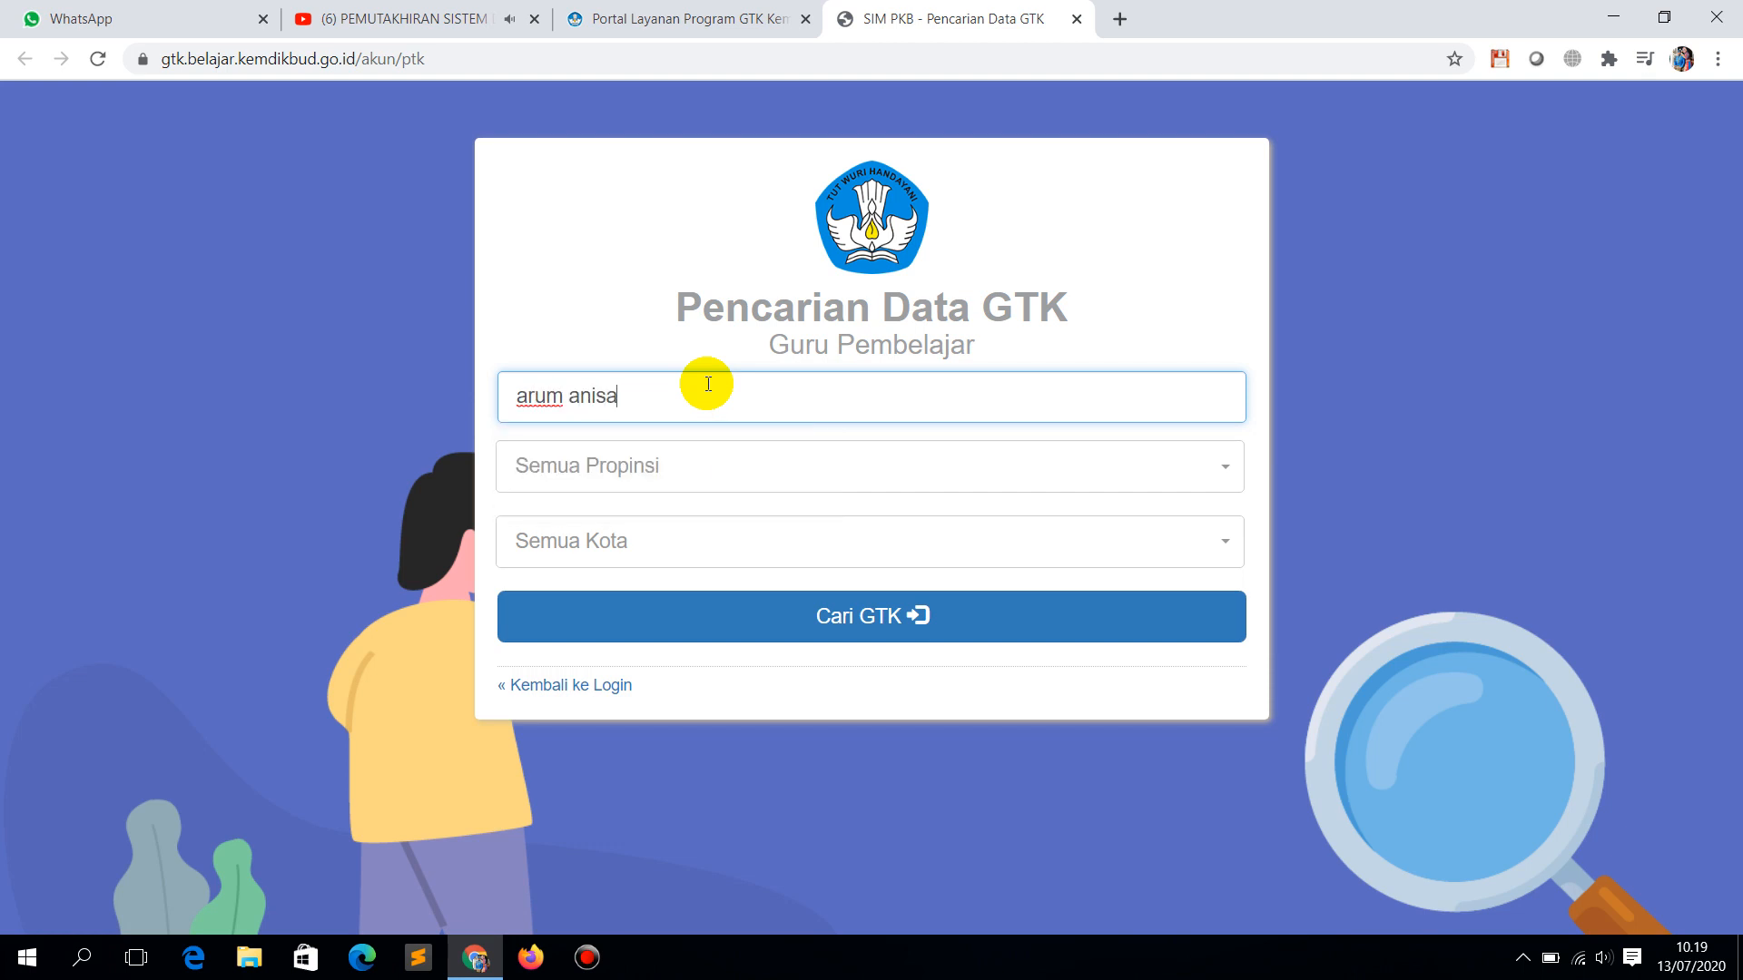
# Step: Search for the teacher's name limited to Lampung province, Kab. Lampung Selatan
pyautogui.click(1031, 486)
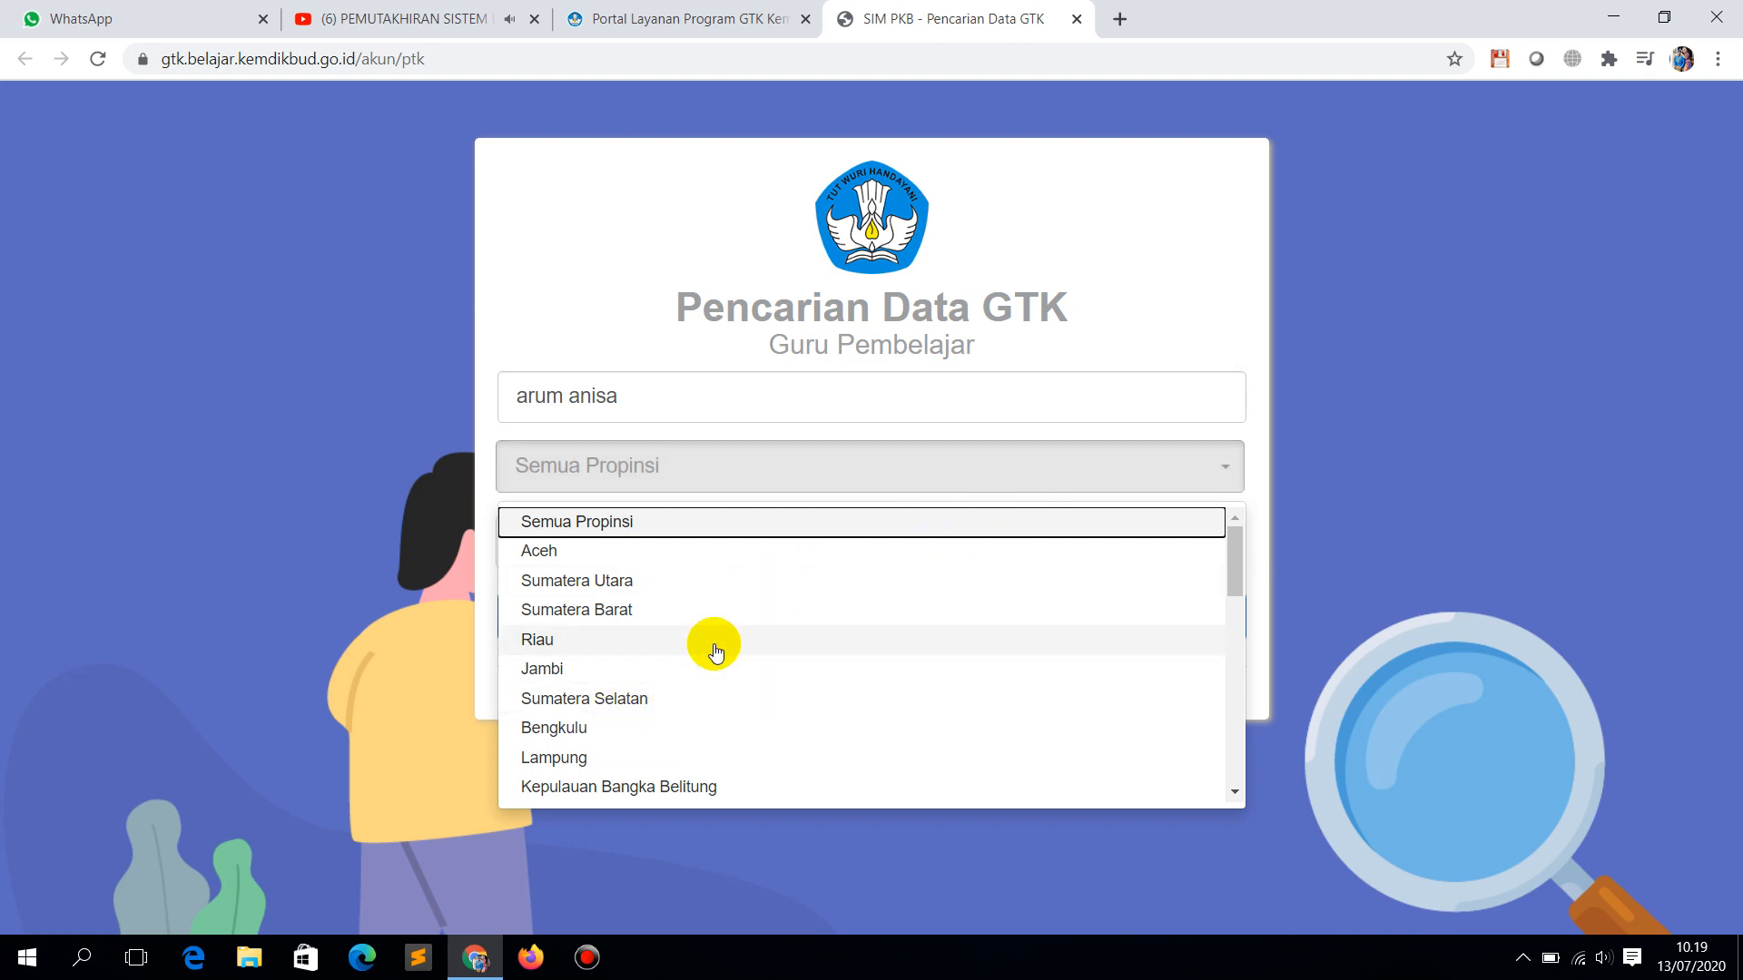
pyautogui.scroll(-2, 622, 671)
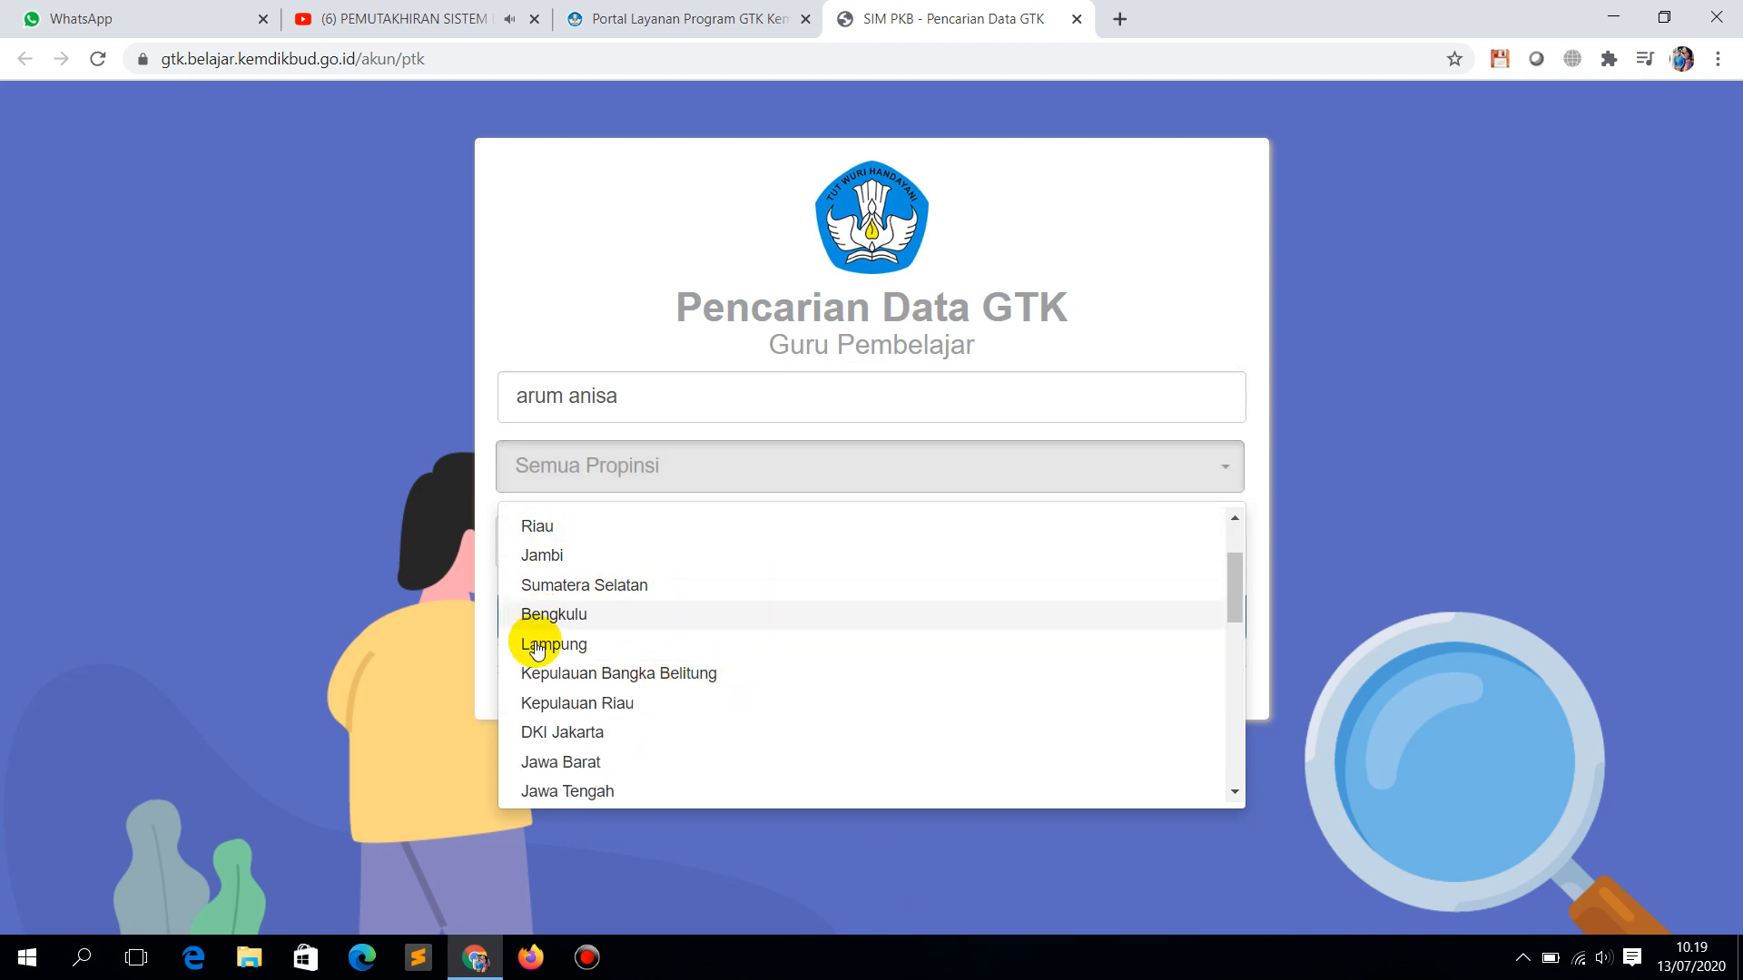
pyautogui.click(535, 644)
pyautogui.click(741, 548)
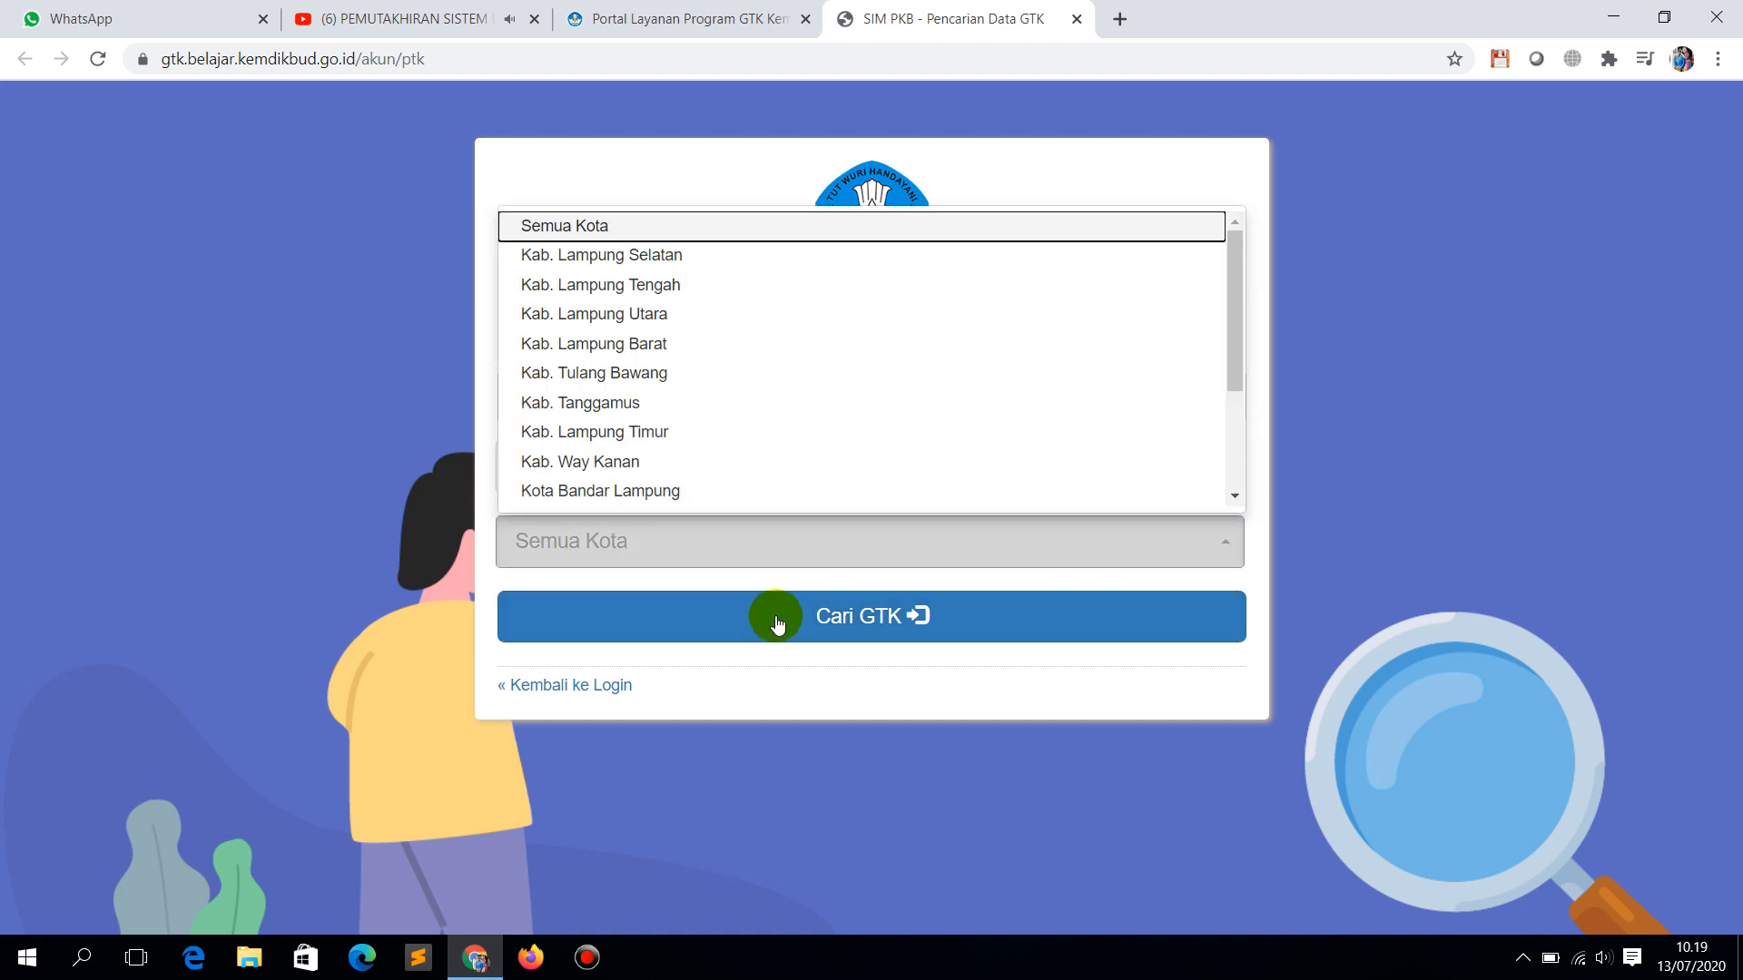
pyautogui.click(663, 254)
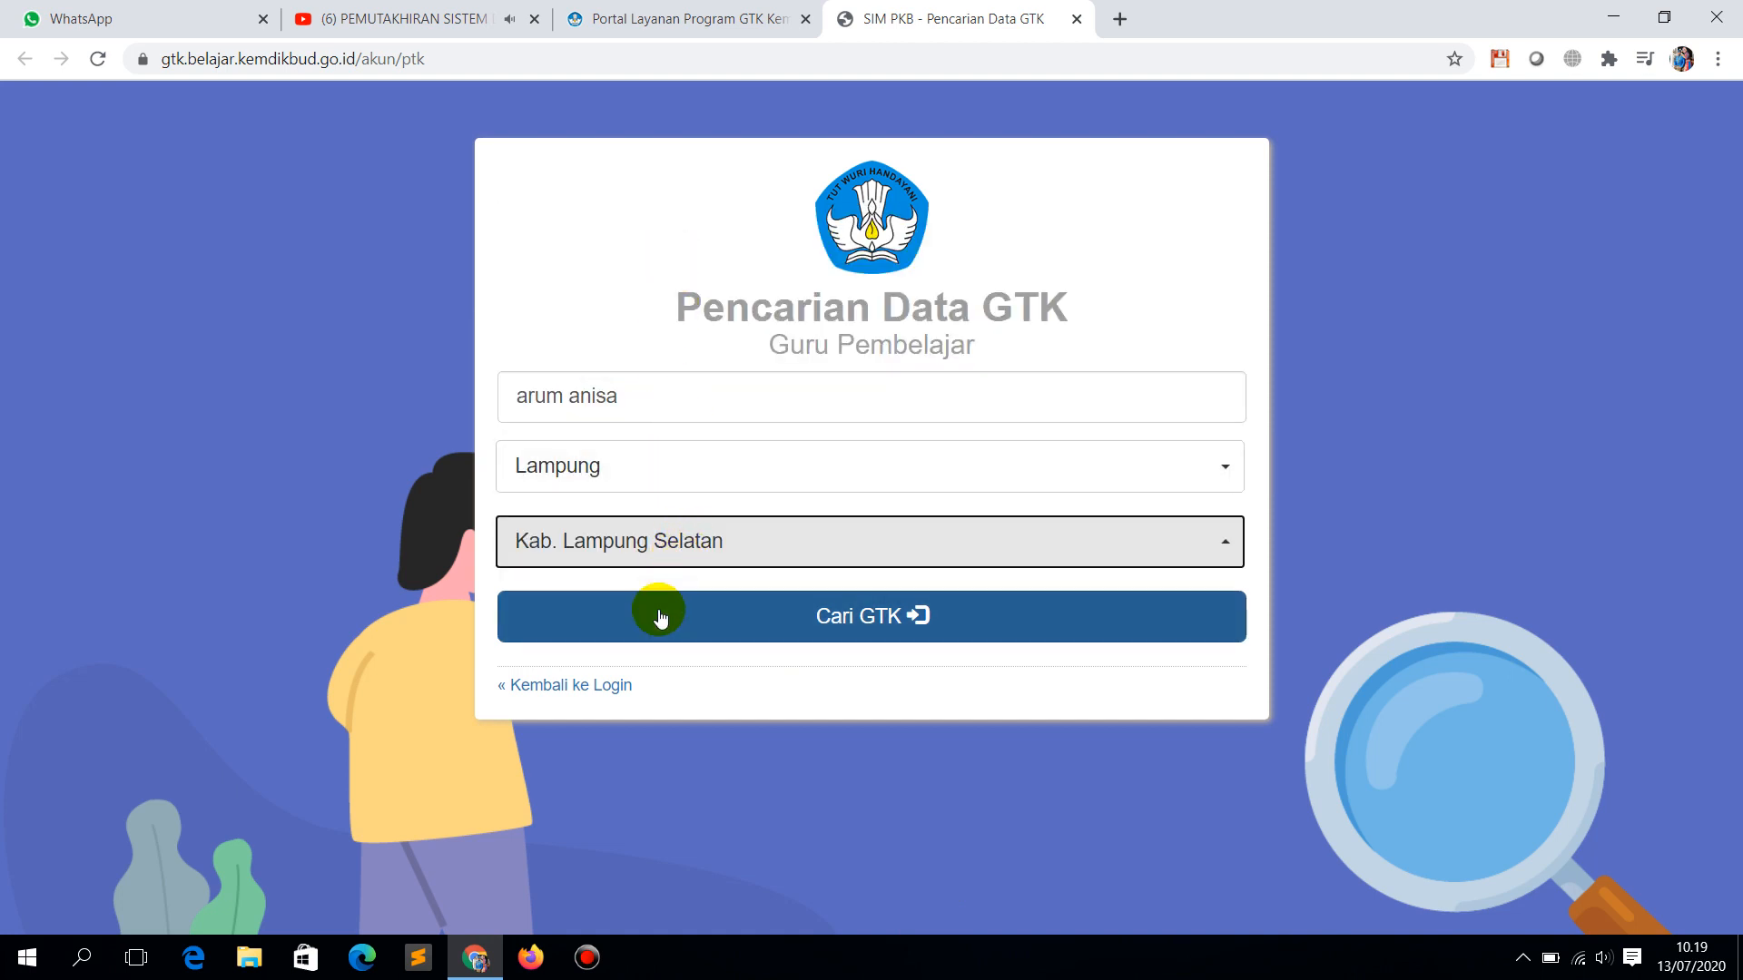
pyautogui.click(862, 639)
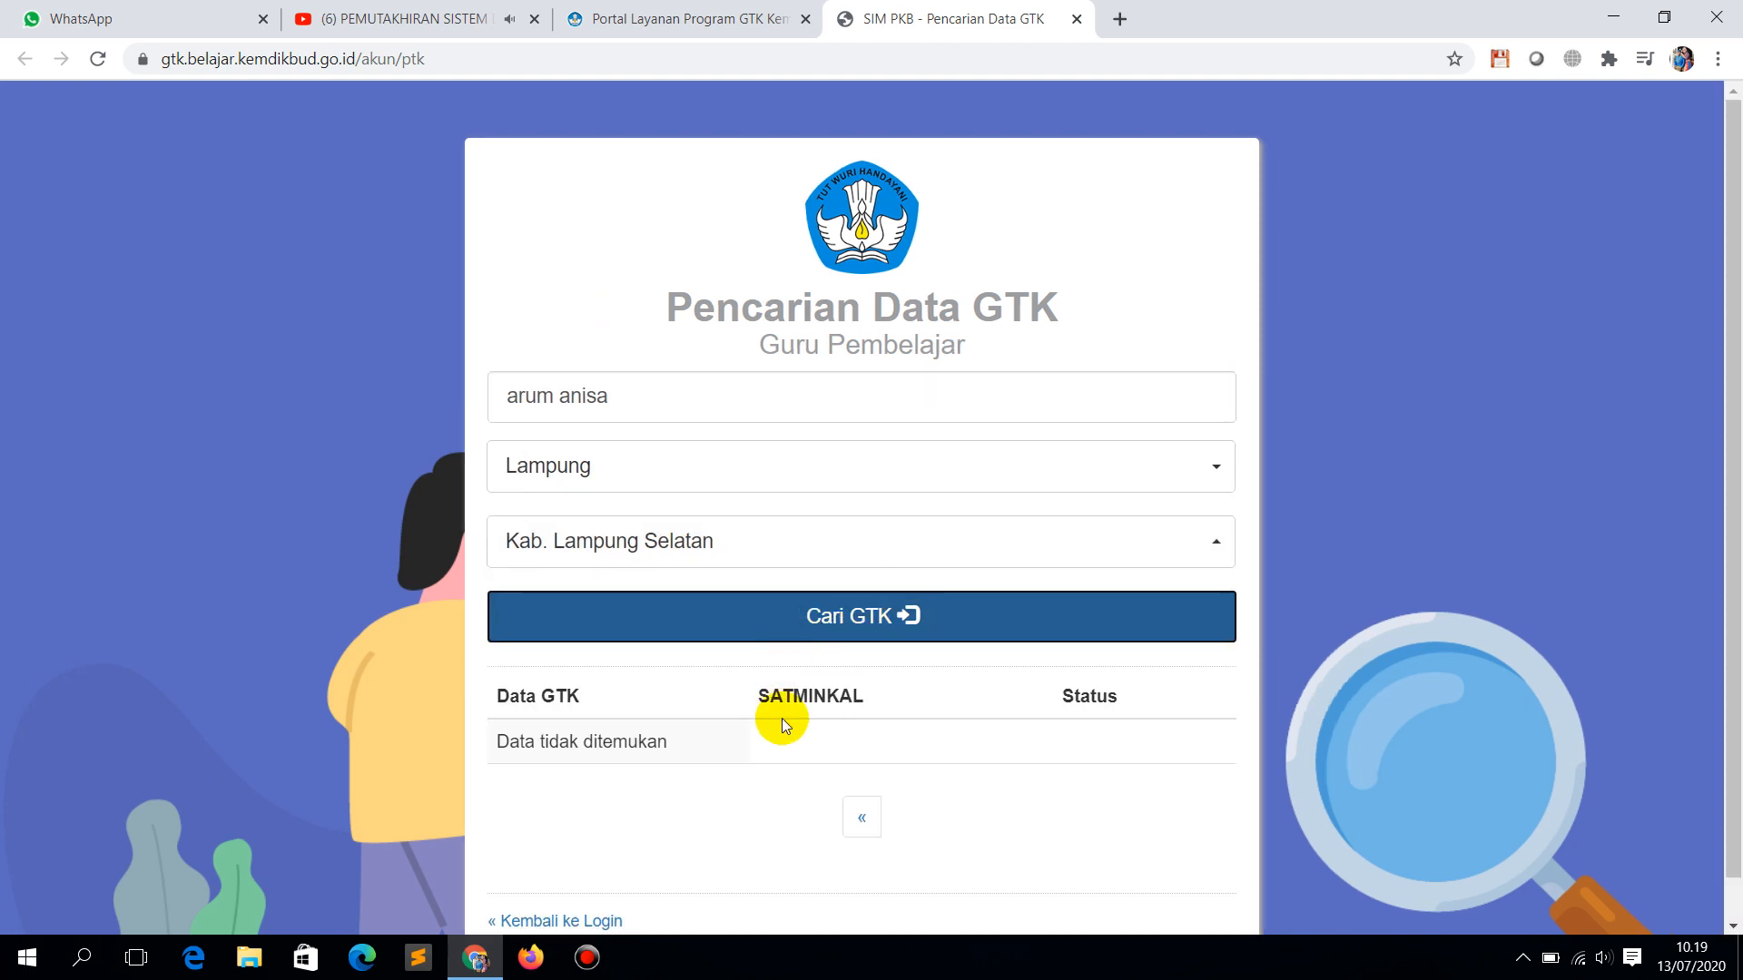
# Step: Trim the searched name to the first name only and rerun the search
pyautogui.scroll(-1, 786, 720)
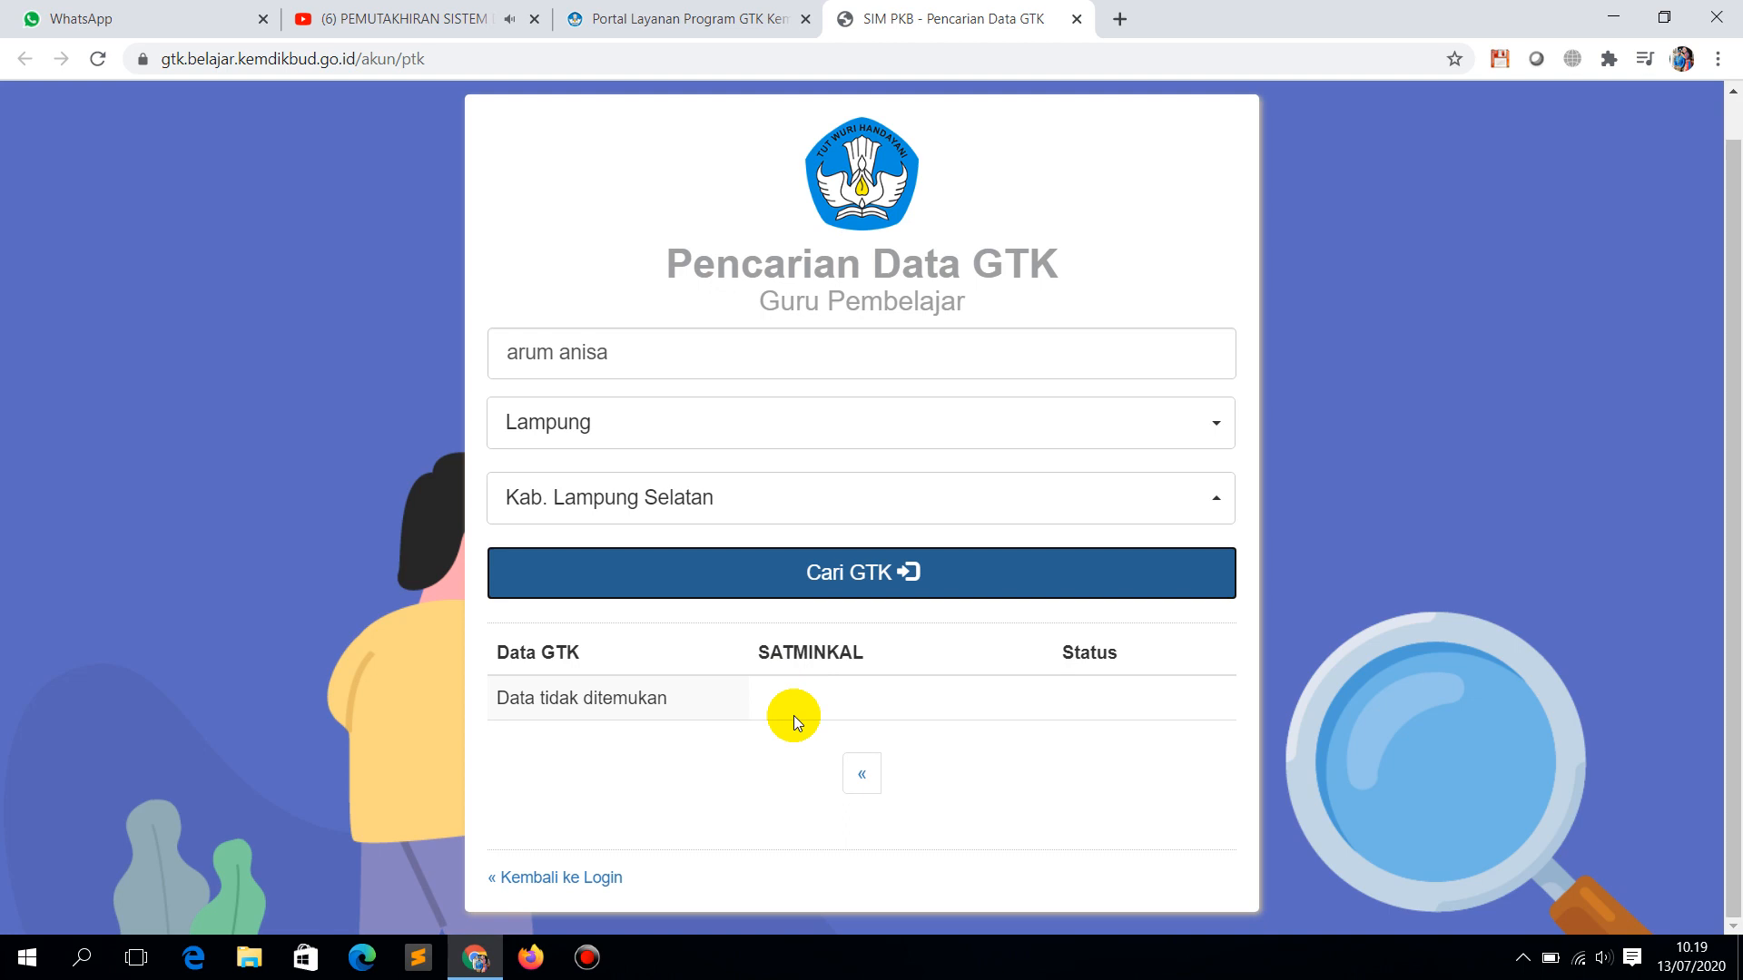
pyautogui.click(669, 355)
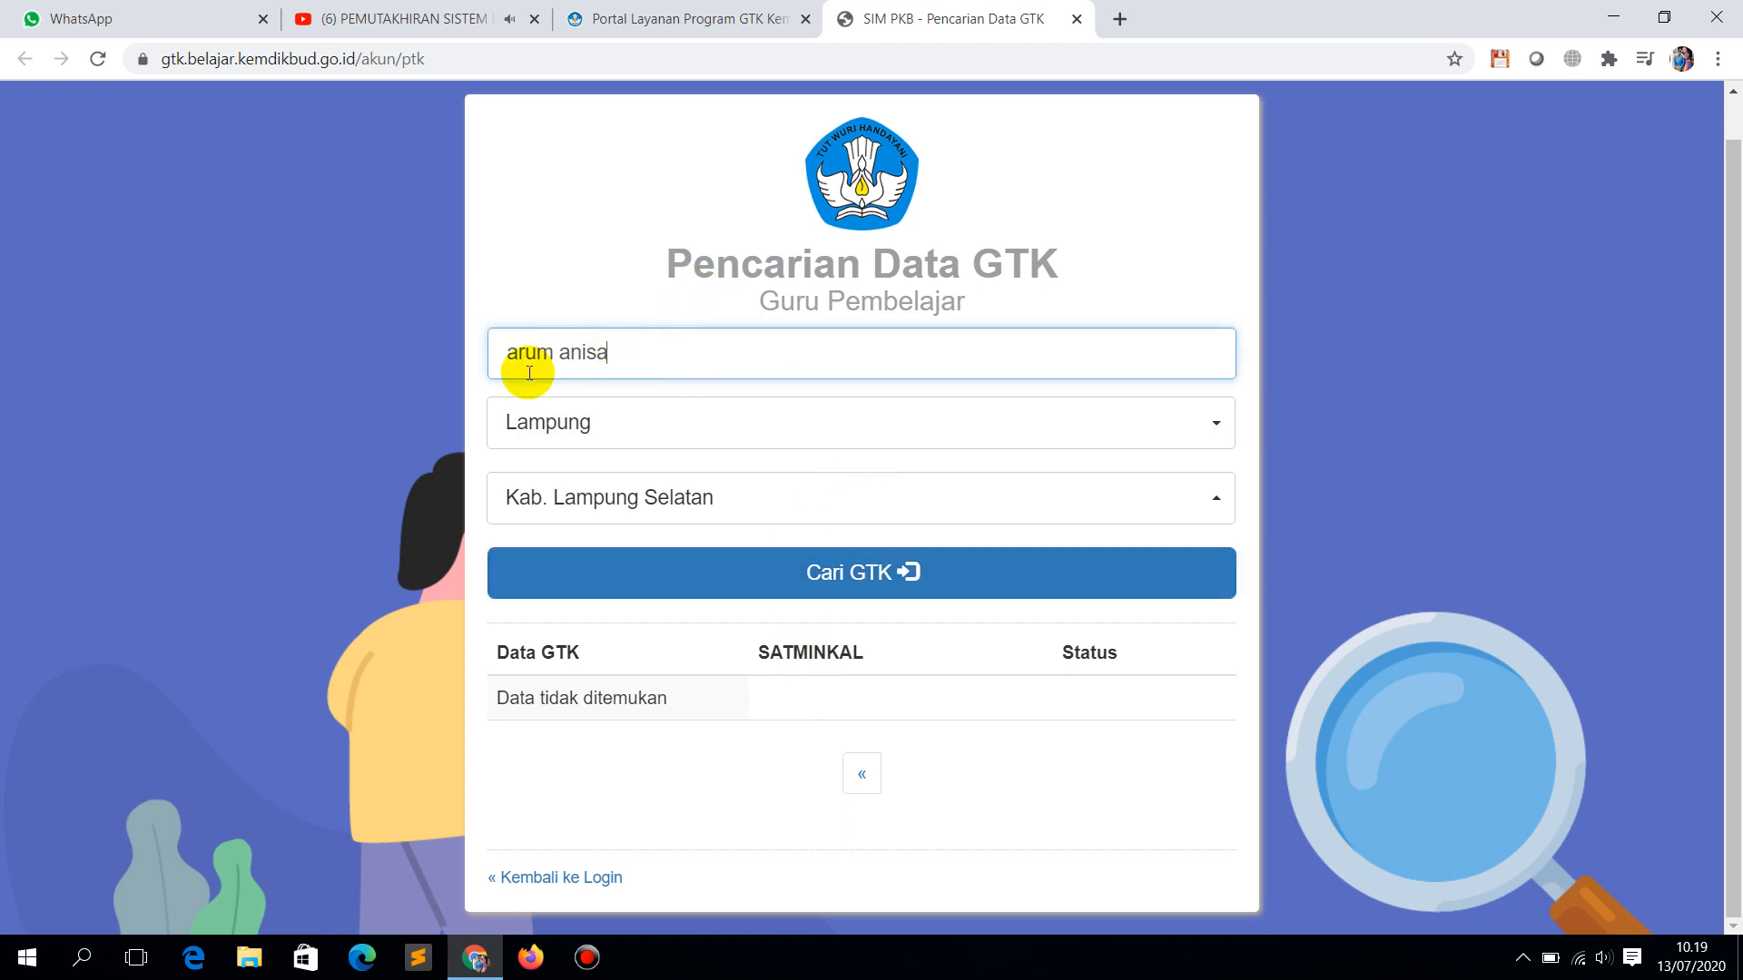
pyautogui.press('BackSpace')
pyautogui.press('BackSpace')
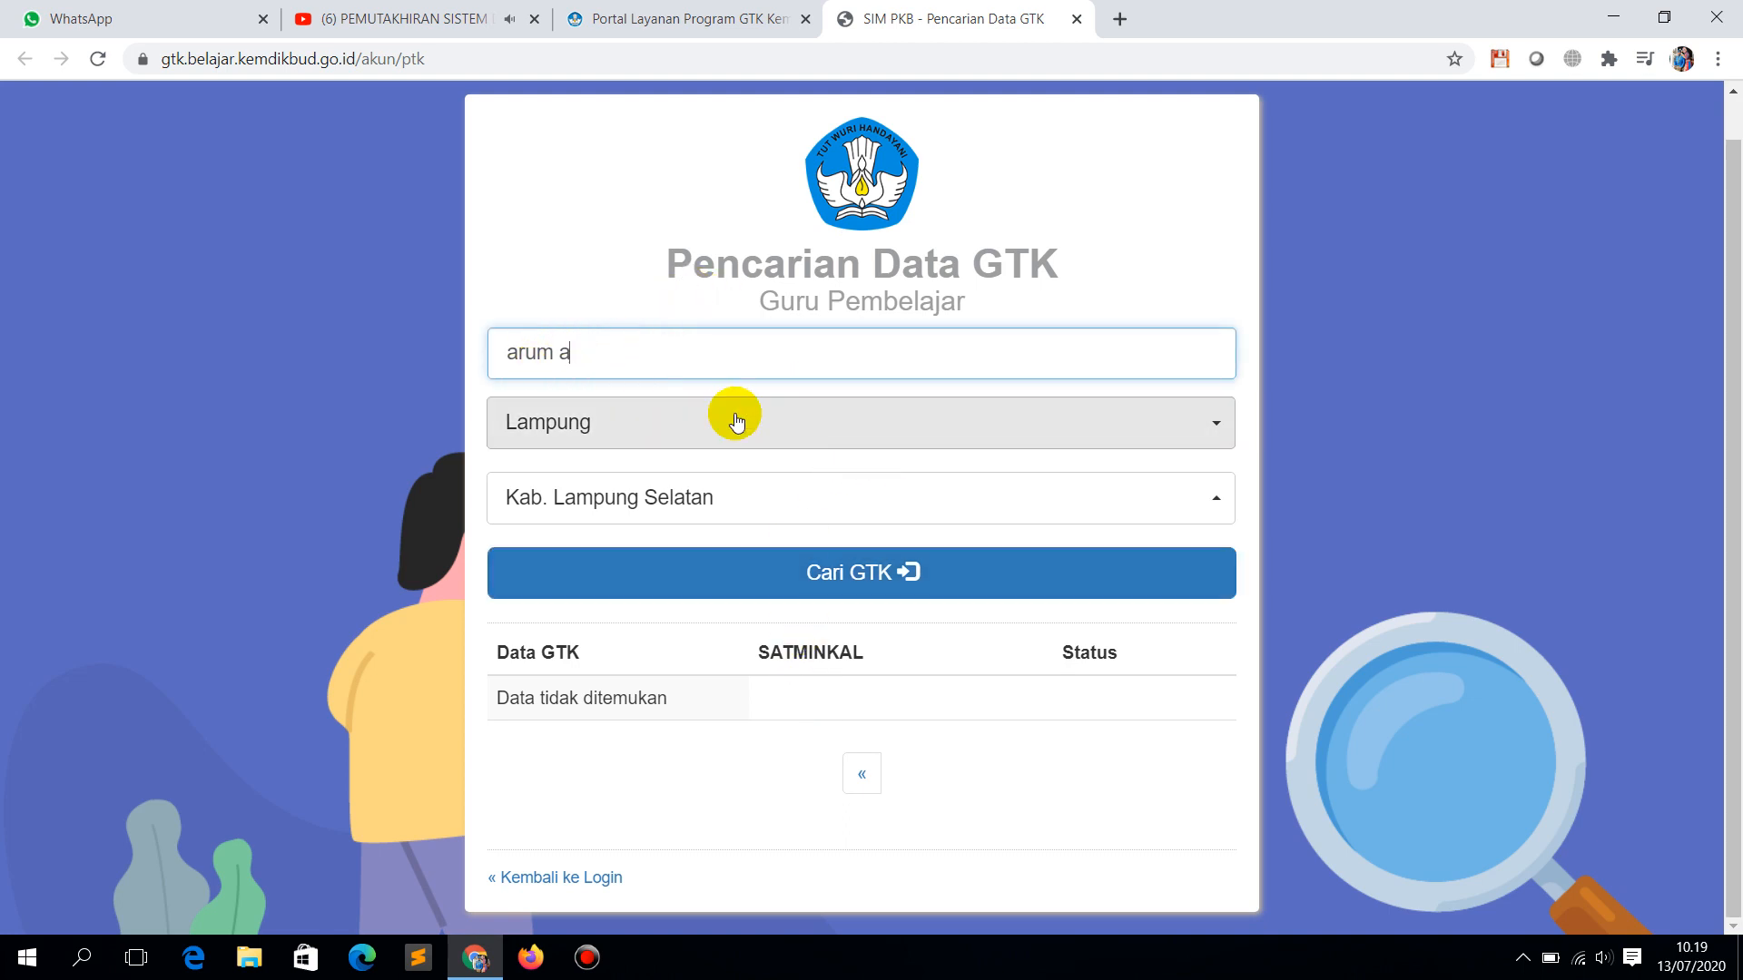
pyautogui.press('Return')
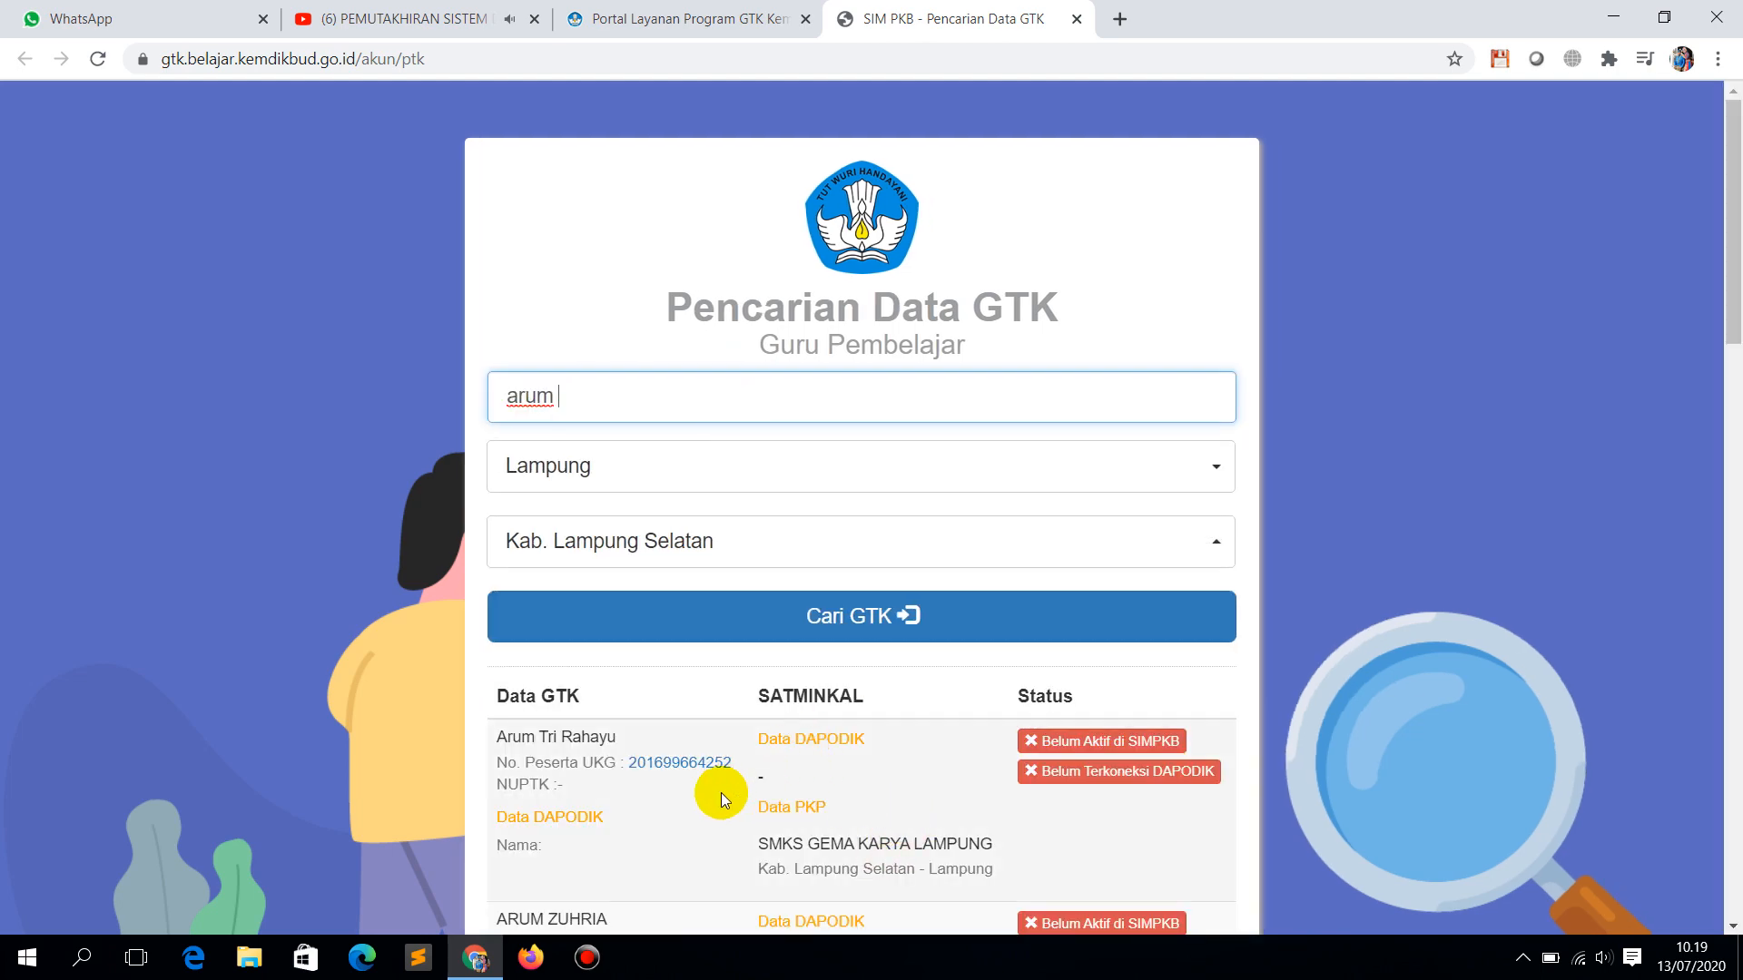
pyautogui.scroll(-3, 721, 794)
pyautogui.scroll(-3, 672, 749)
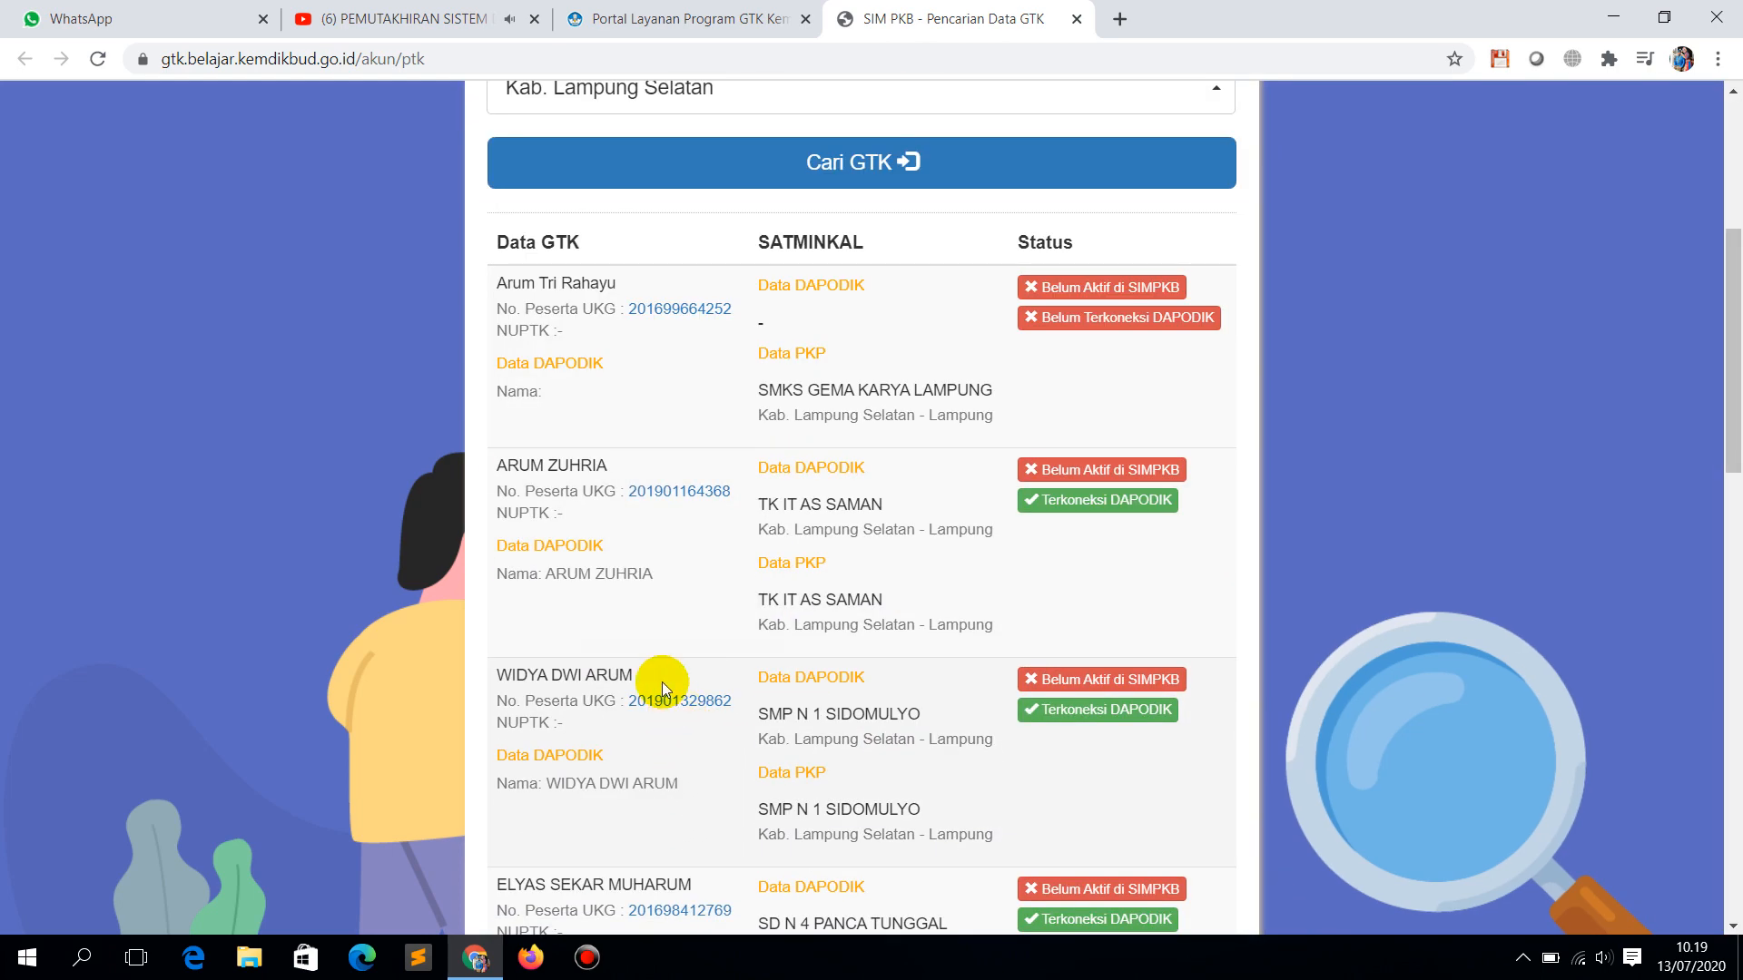
pyautogui.scroll(-3, 659, 682)
pyautogui.scroll(-3, 659, 691)
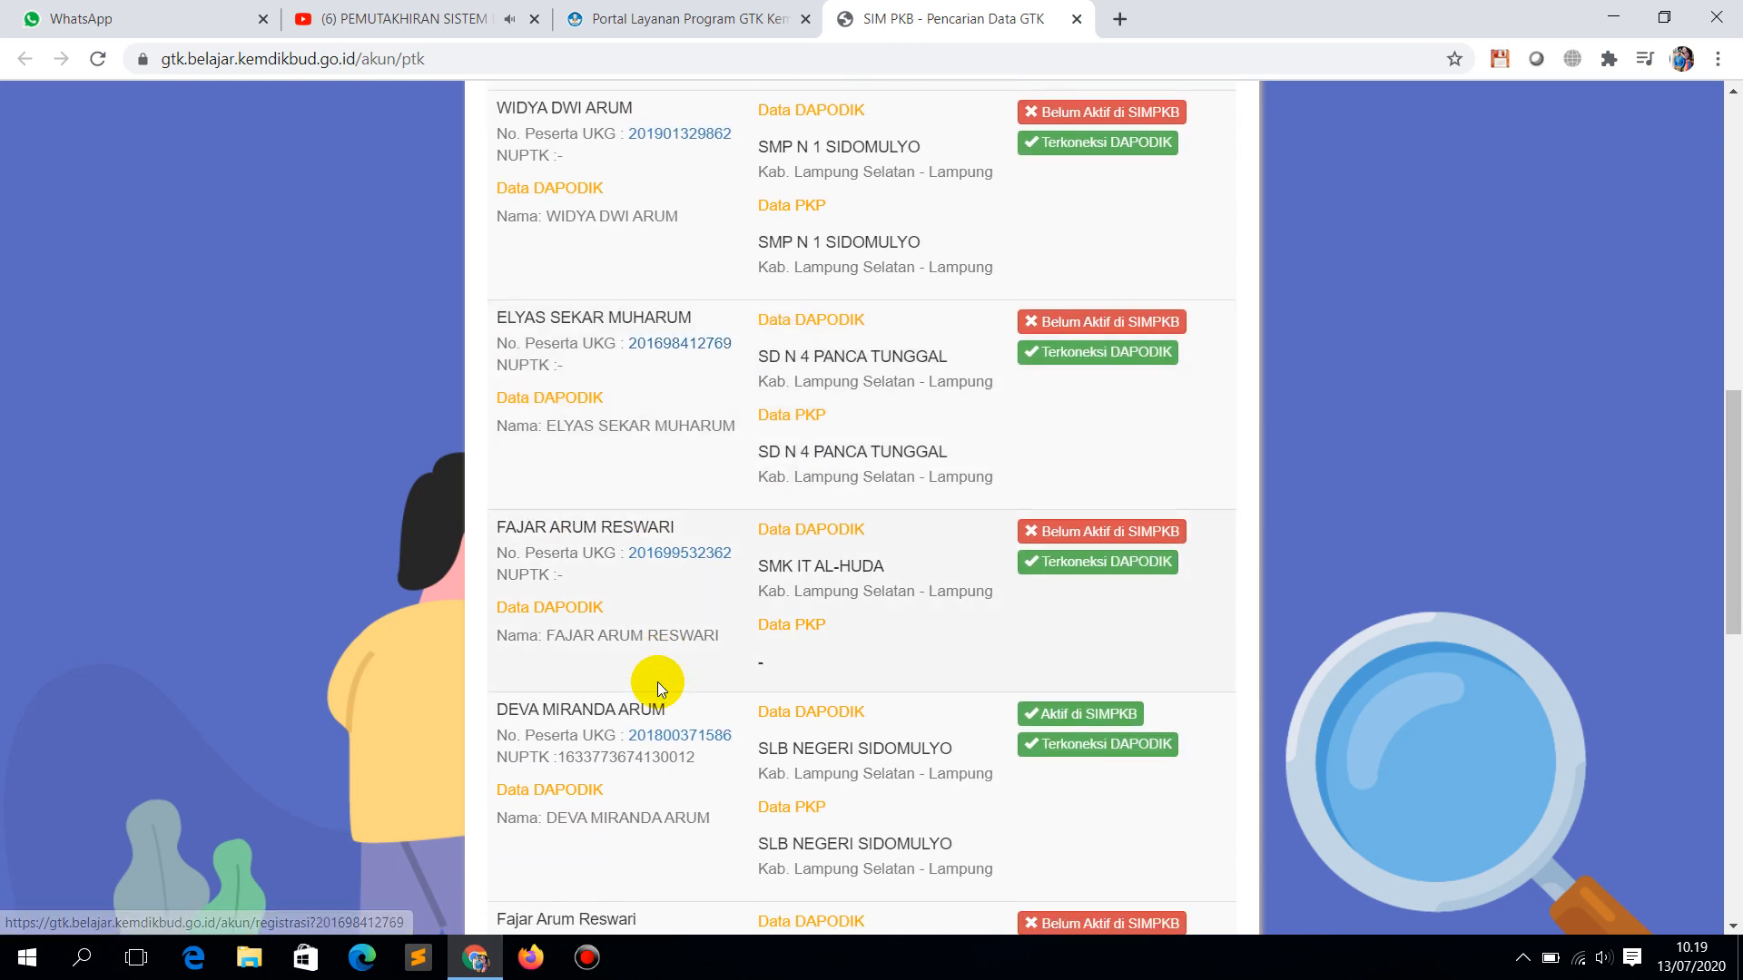
pyautogui.scroll(-3, 658, 687)
pyautogui.scroll(-3, 658, 682)
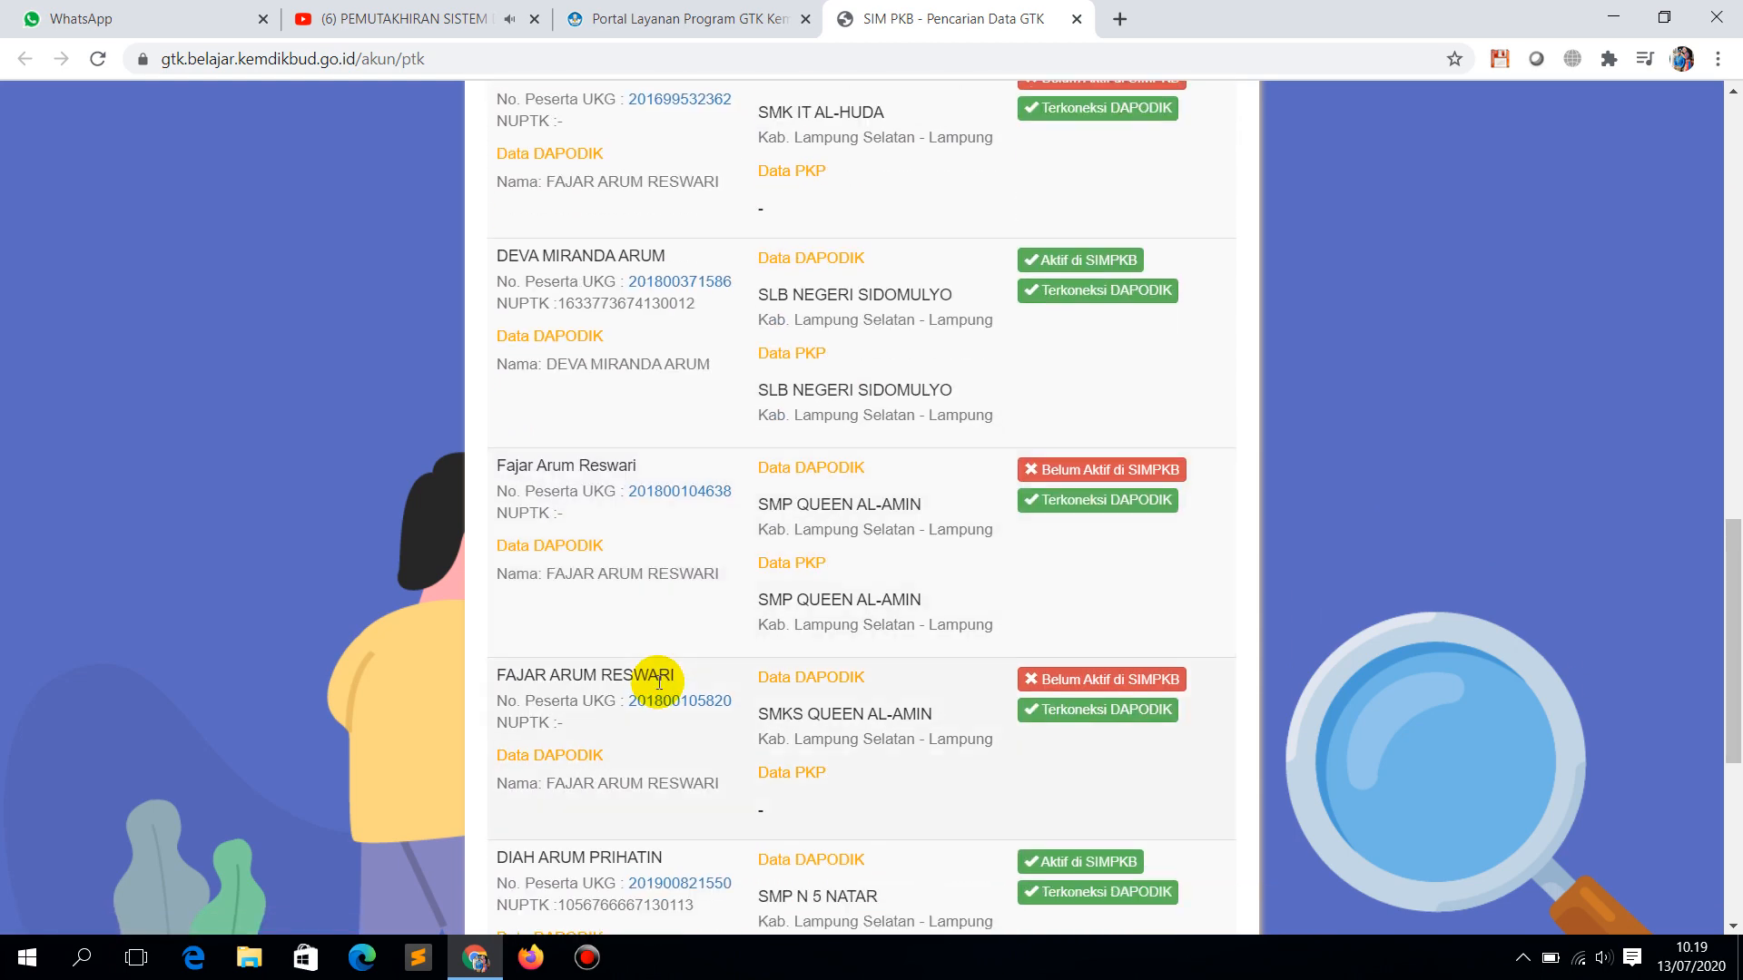
pyautogui.scroll(-3, 658, 682)
pyautogui.scroll(-3, 658, 682)
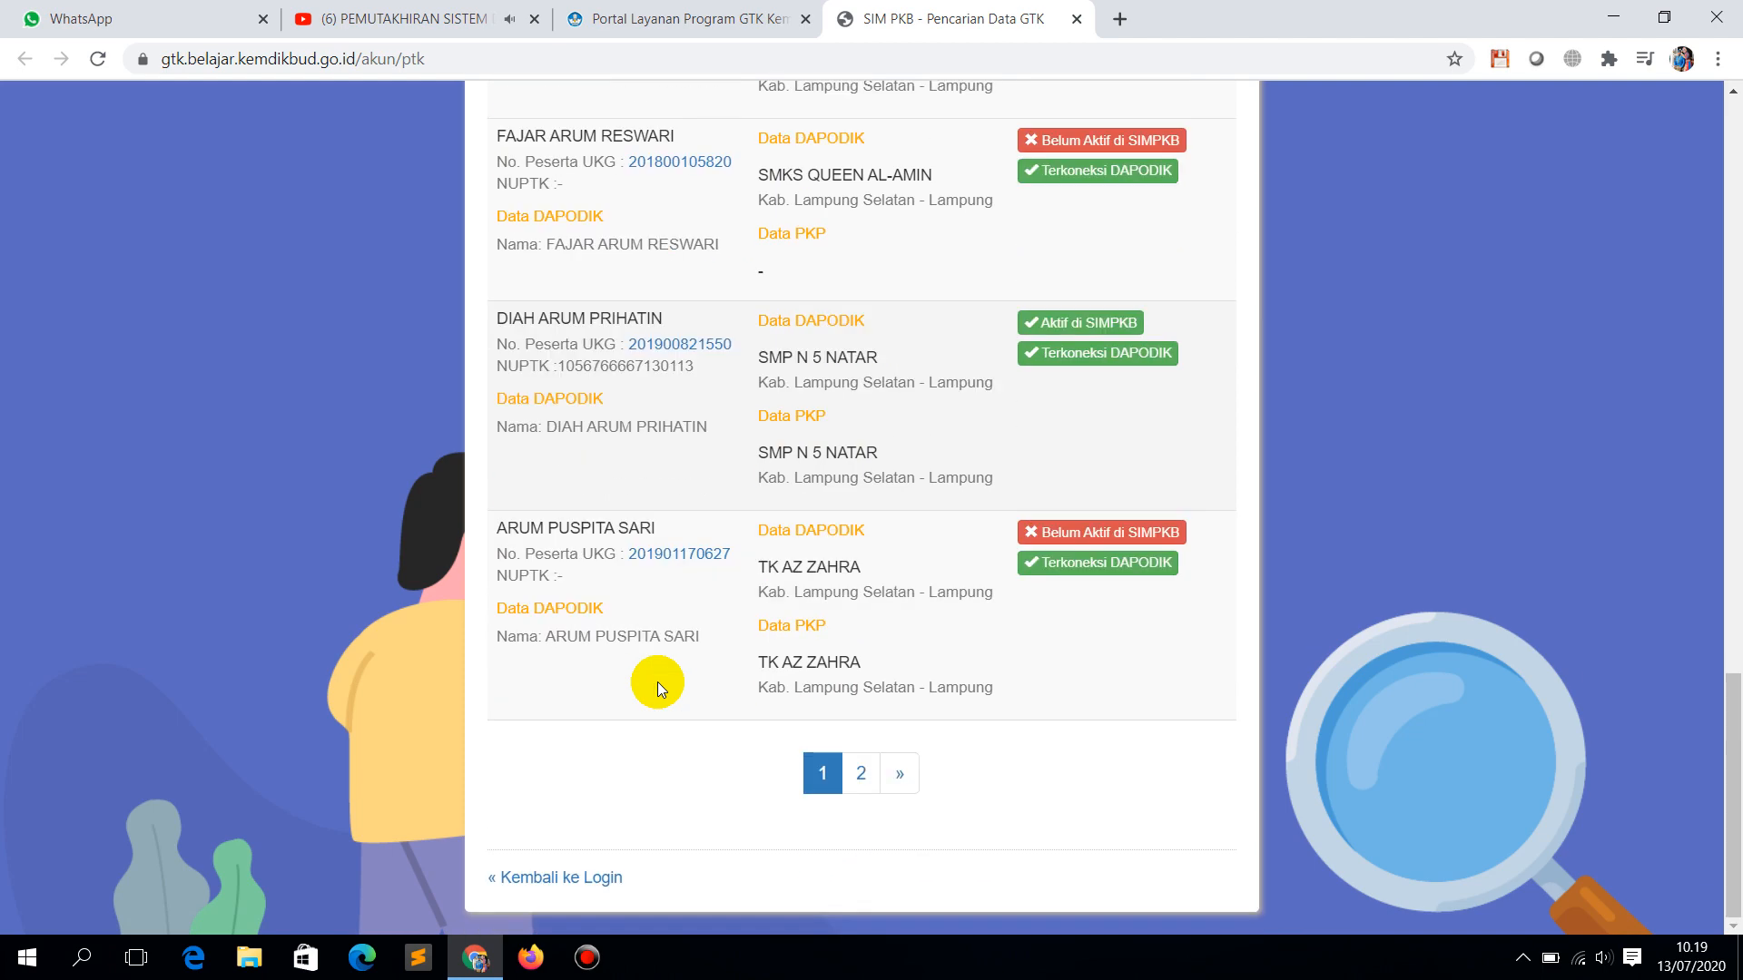
pyautogui.scroll(8, 658, 682)
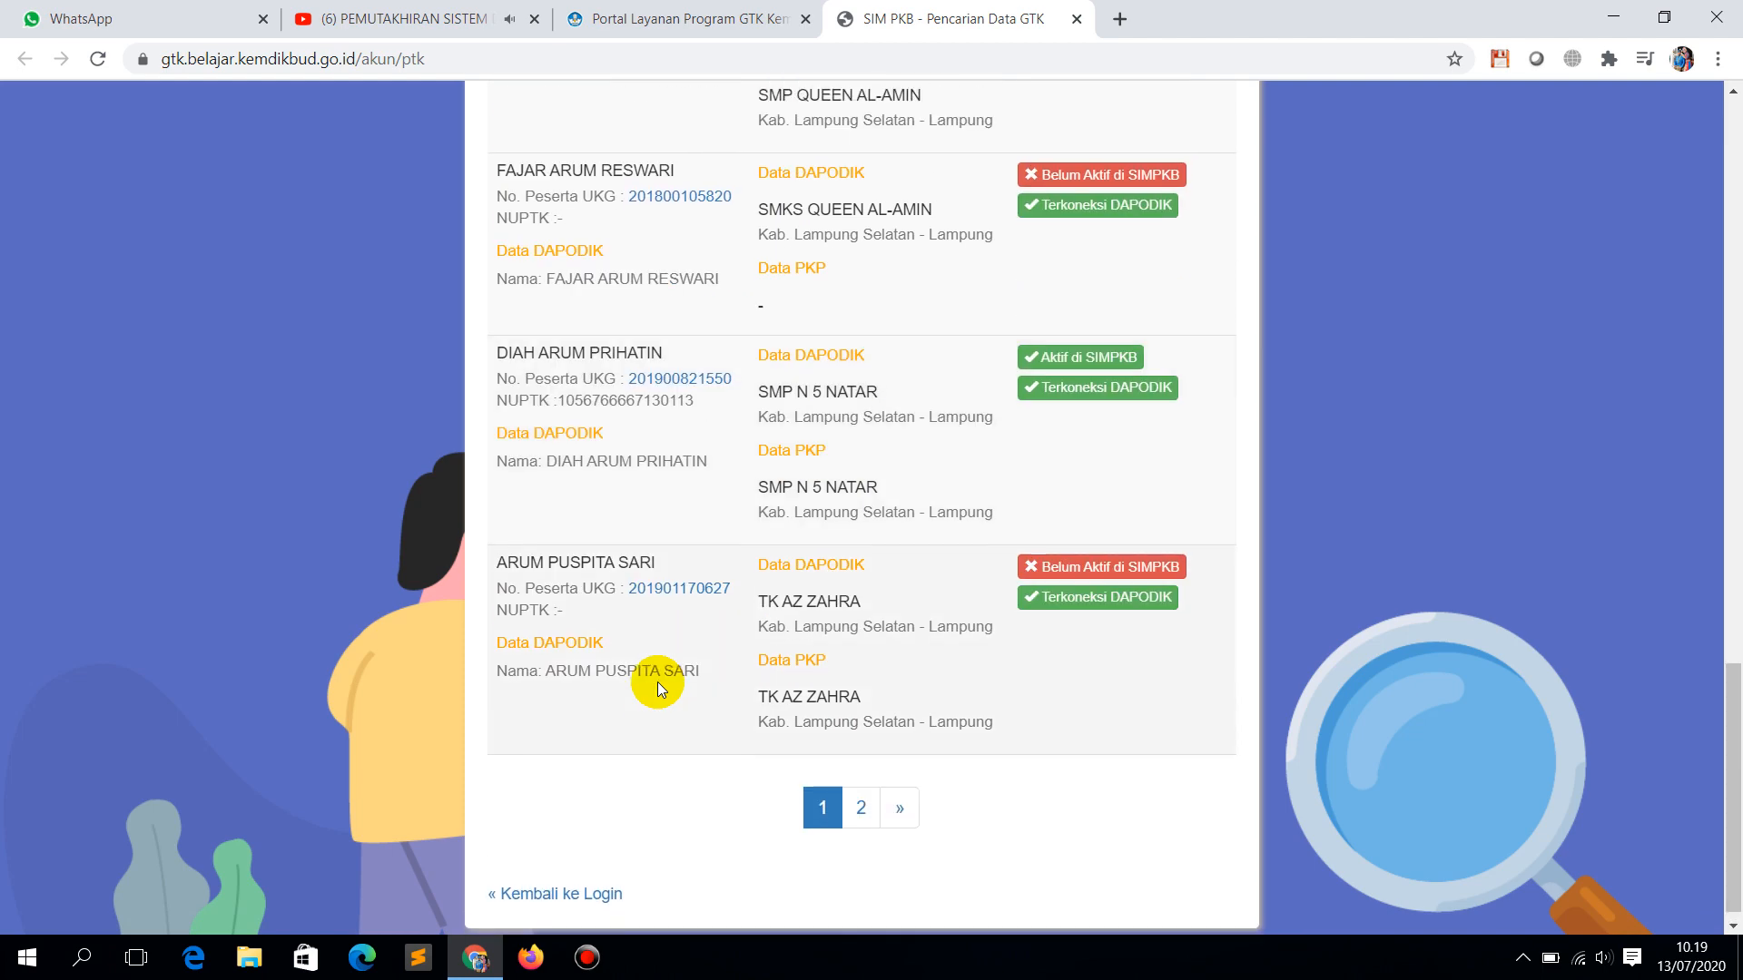
pyautogui.scroll(3, 657, 678)
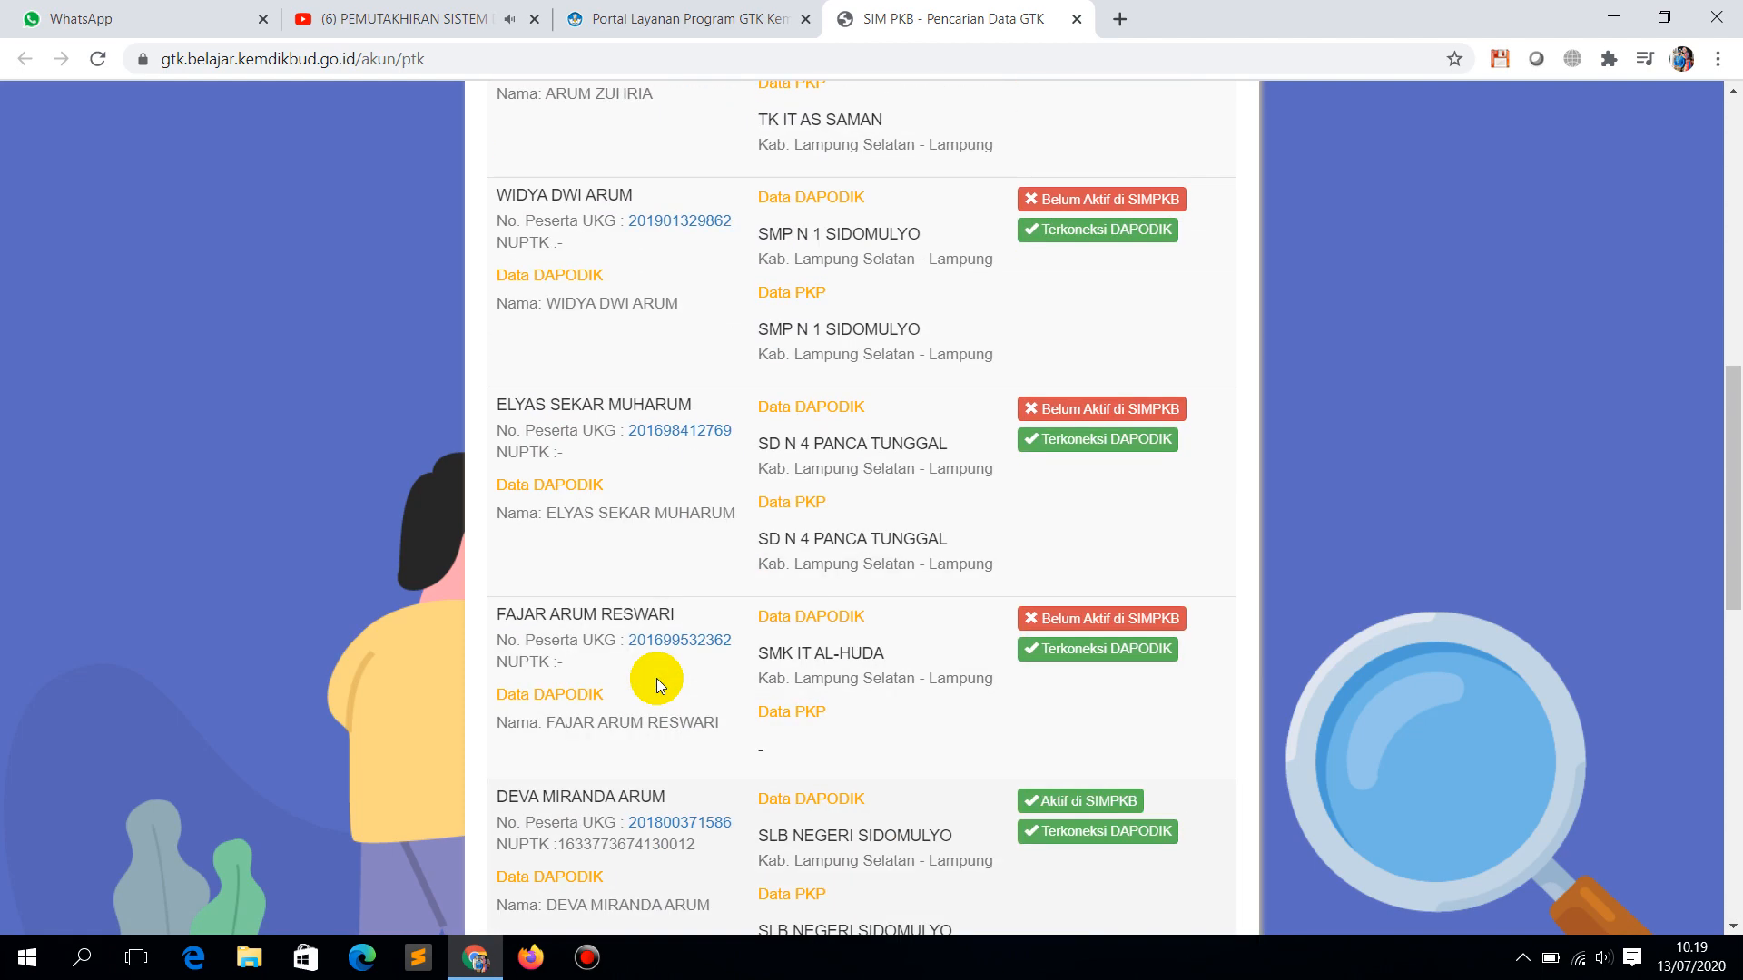
pyautogui.scroll(10, 656, 679)
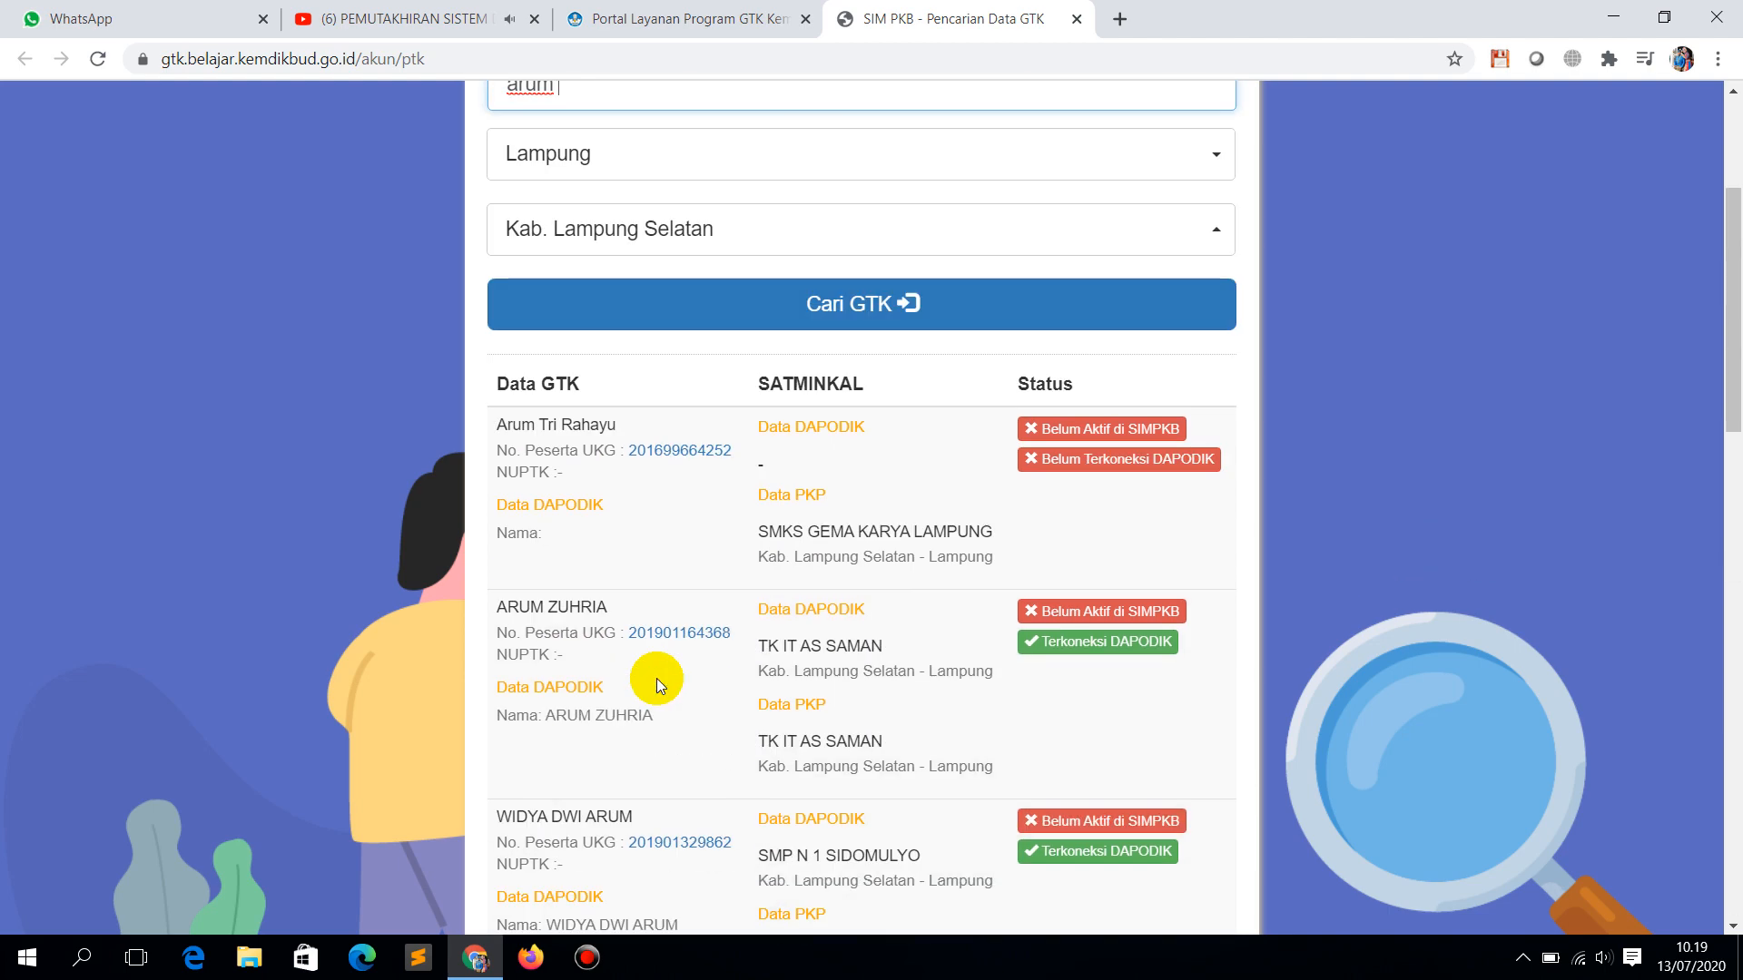
pyautogui.click(603, 400)
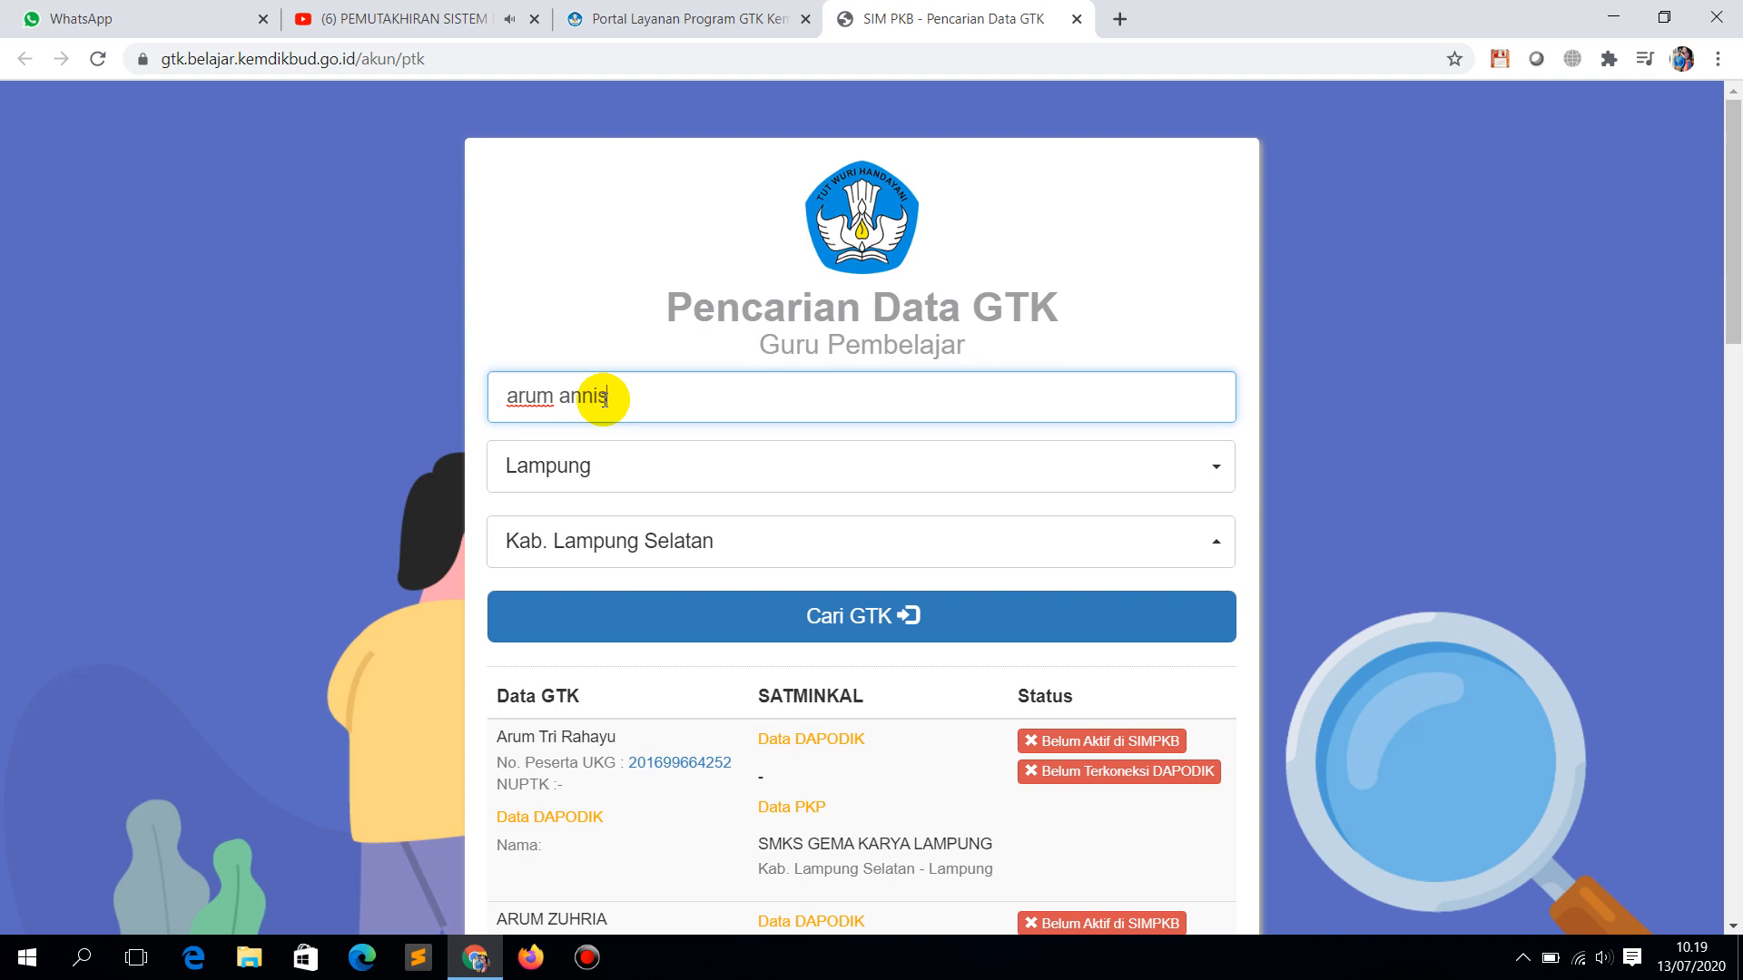
# Step: Add the teacher's surname, fix the first name's spelling, and rerun the search to get one record
pyautogui.press('Return')
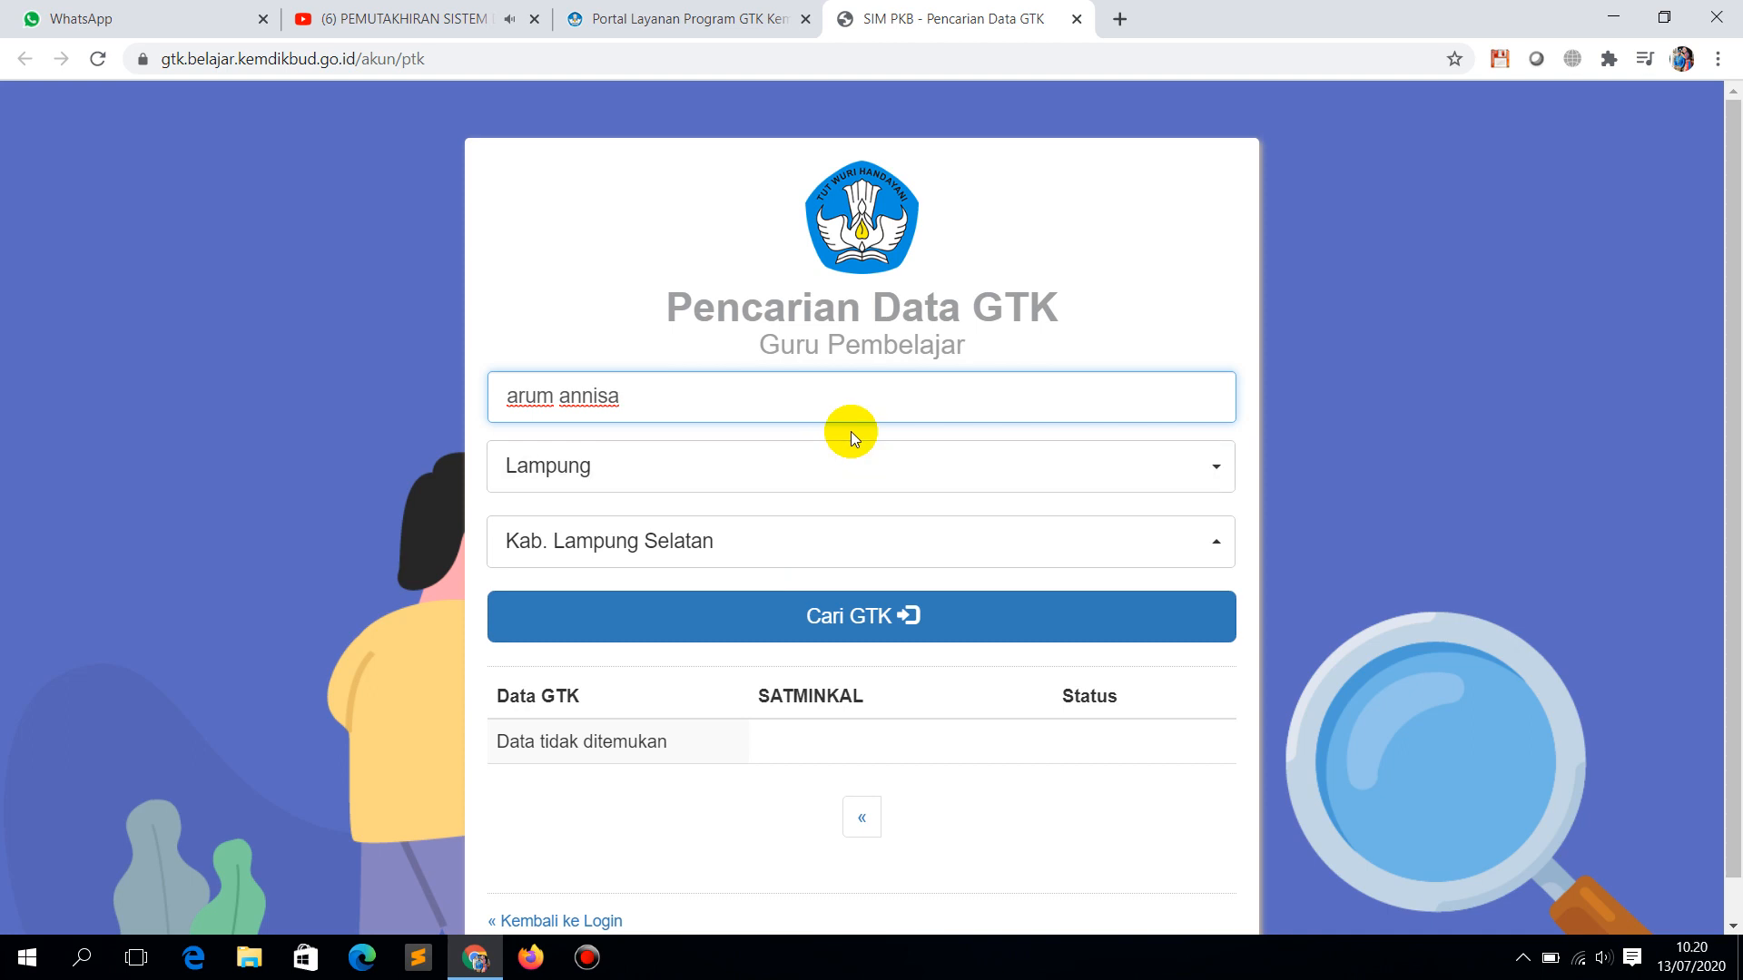
pyautogui.click(784, 395)
pyautogui.click(522, 395)
pyautogui.write('r')
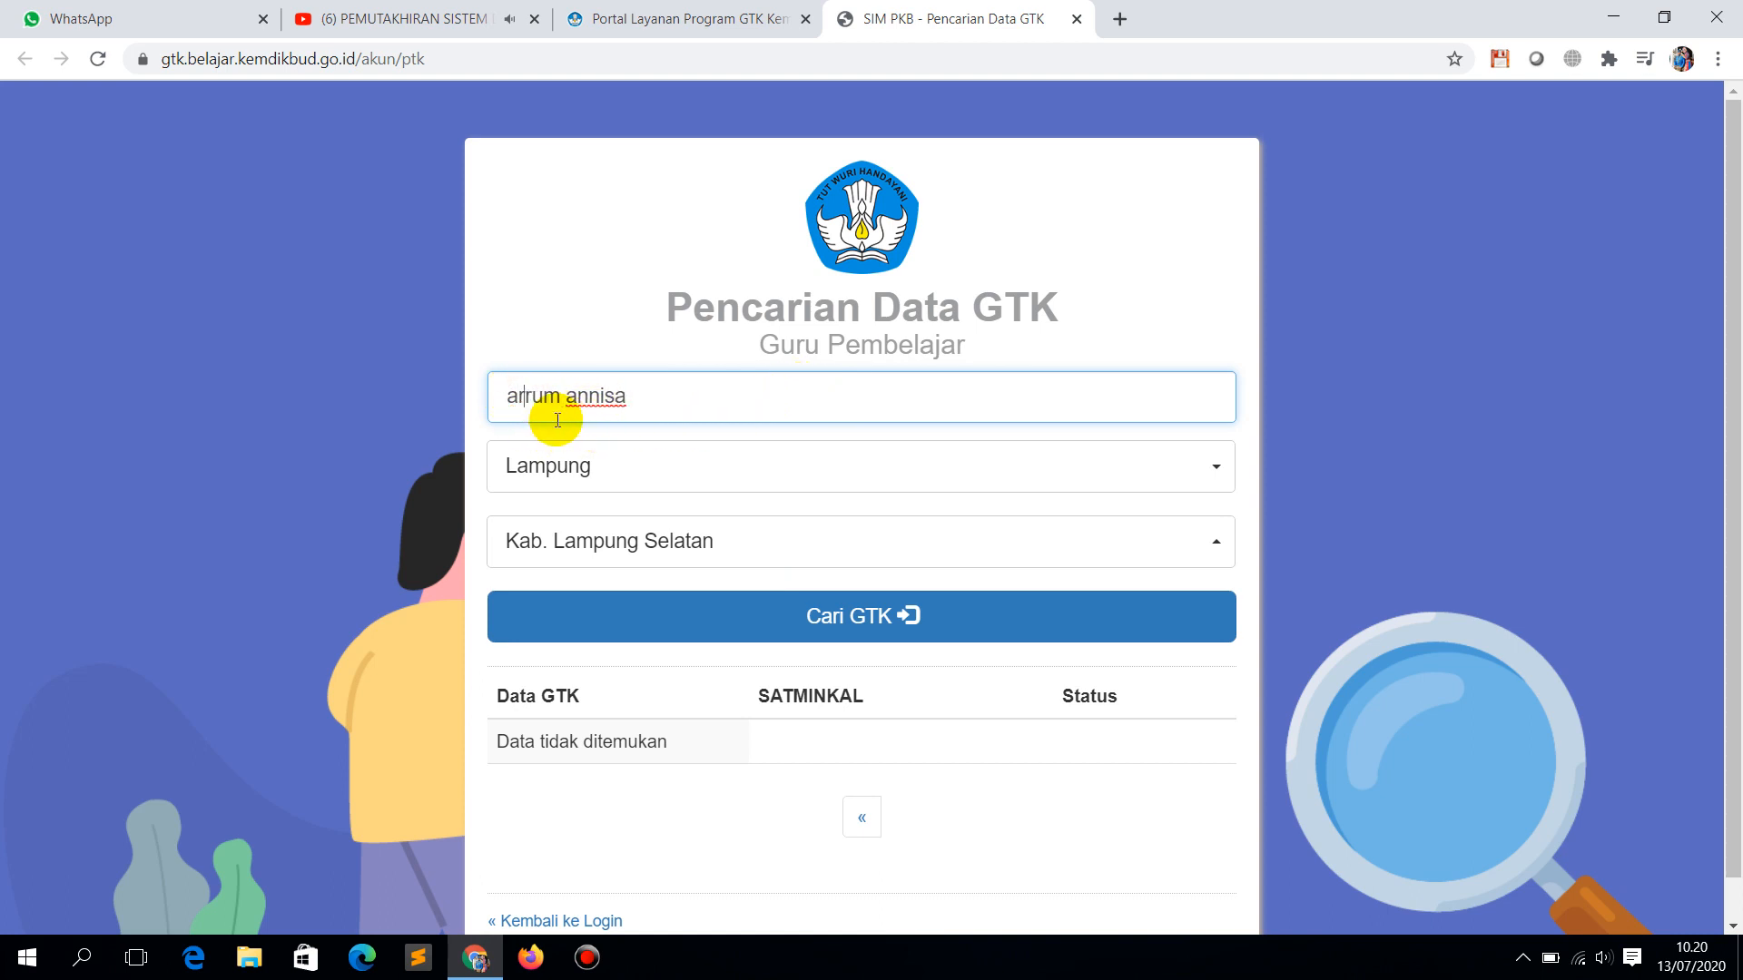
pyautogui.click(859, 620)
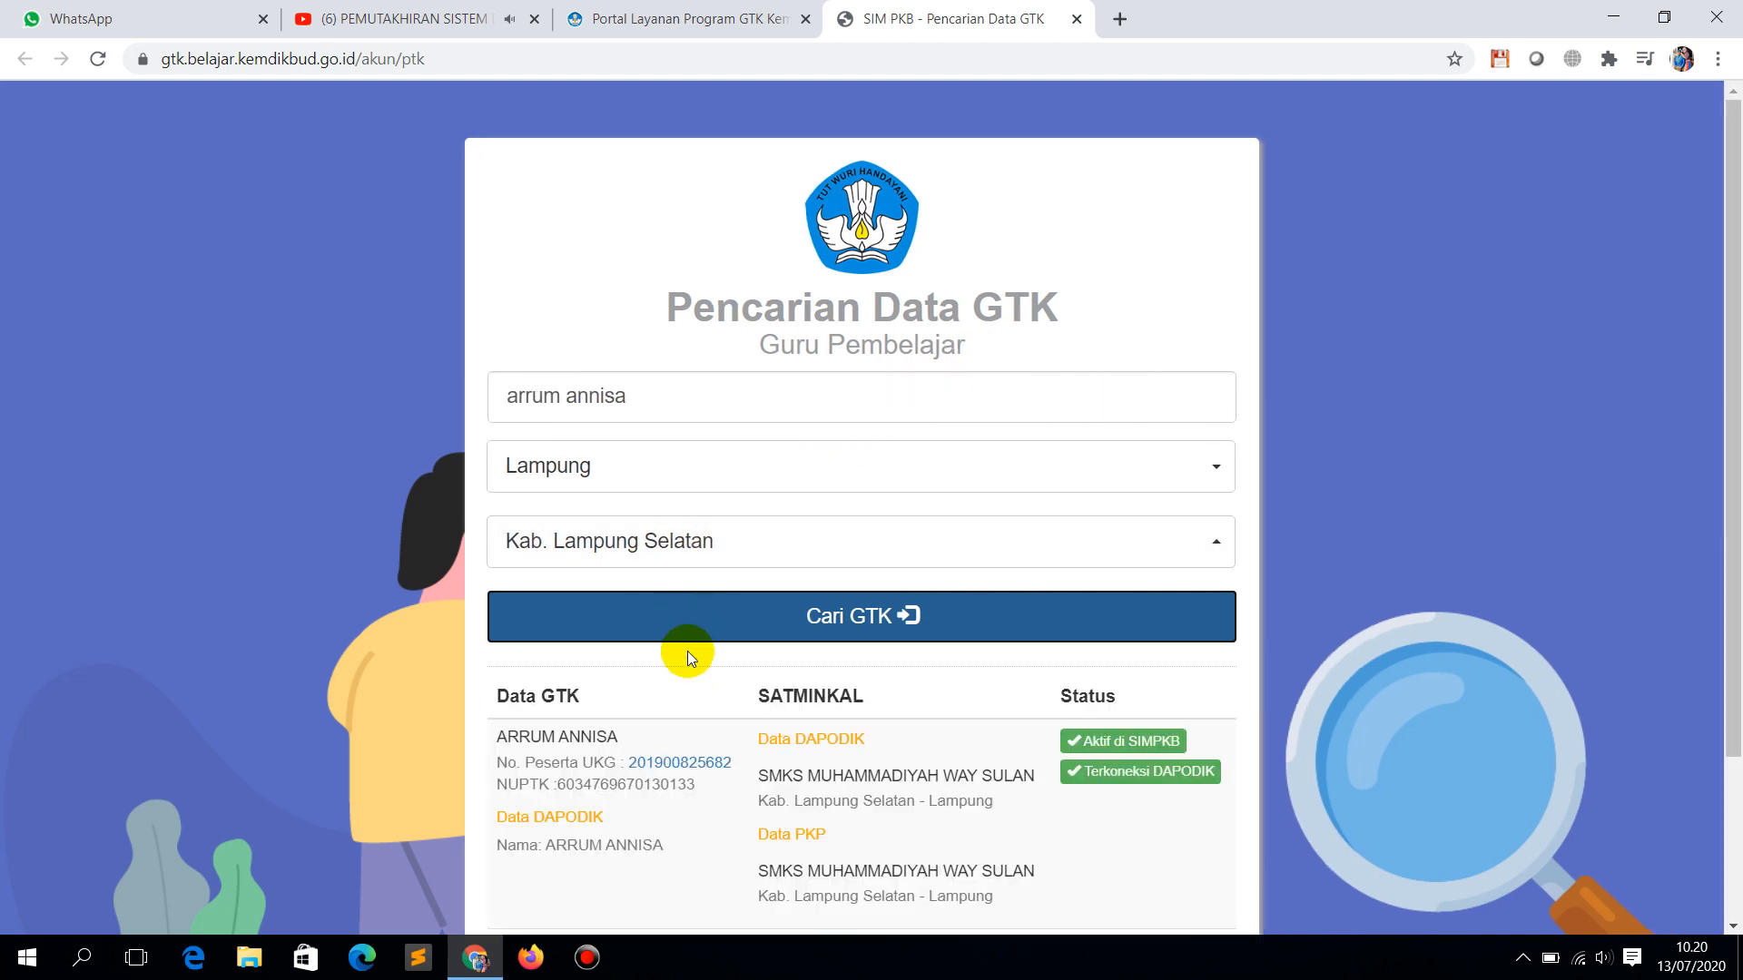
pyautogui.scroll(-2, 694, 659)
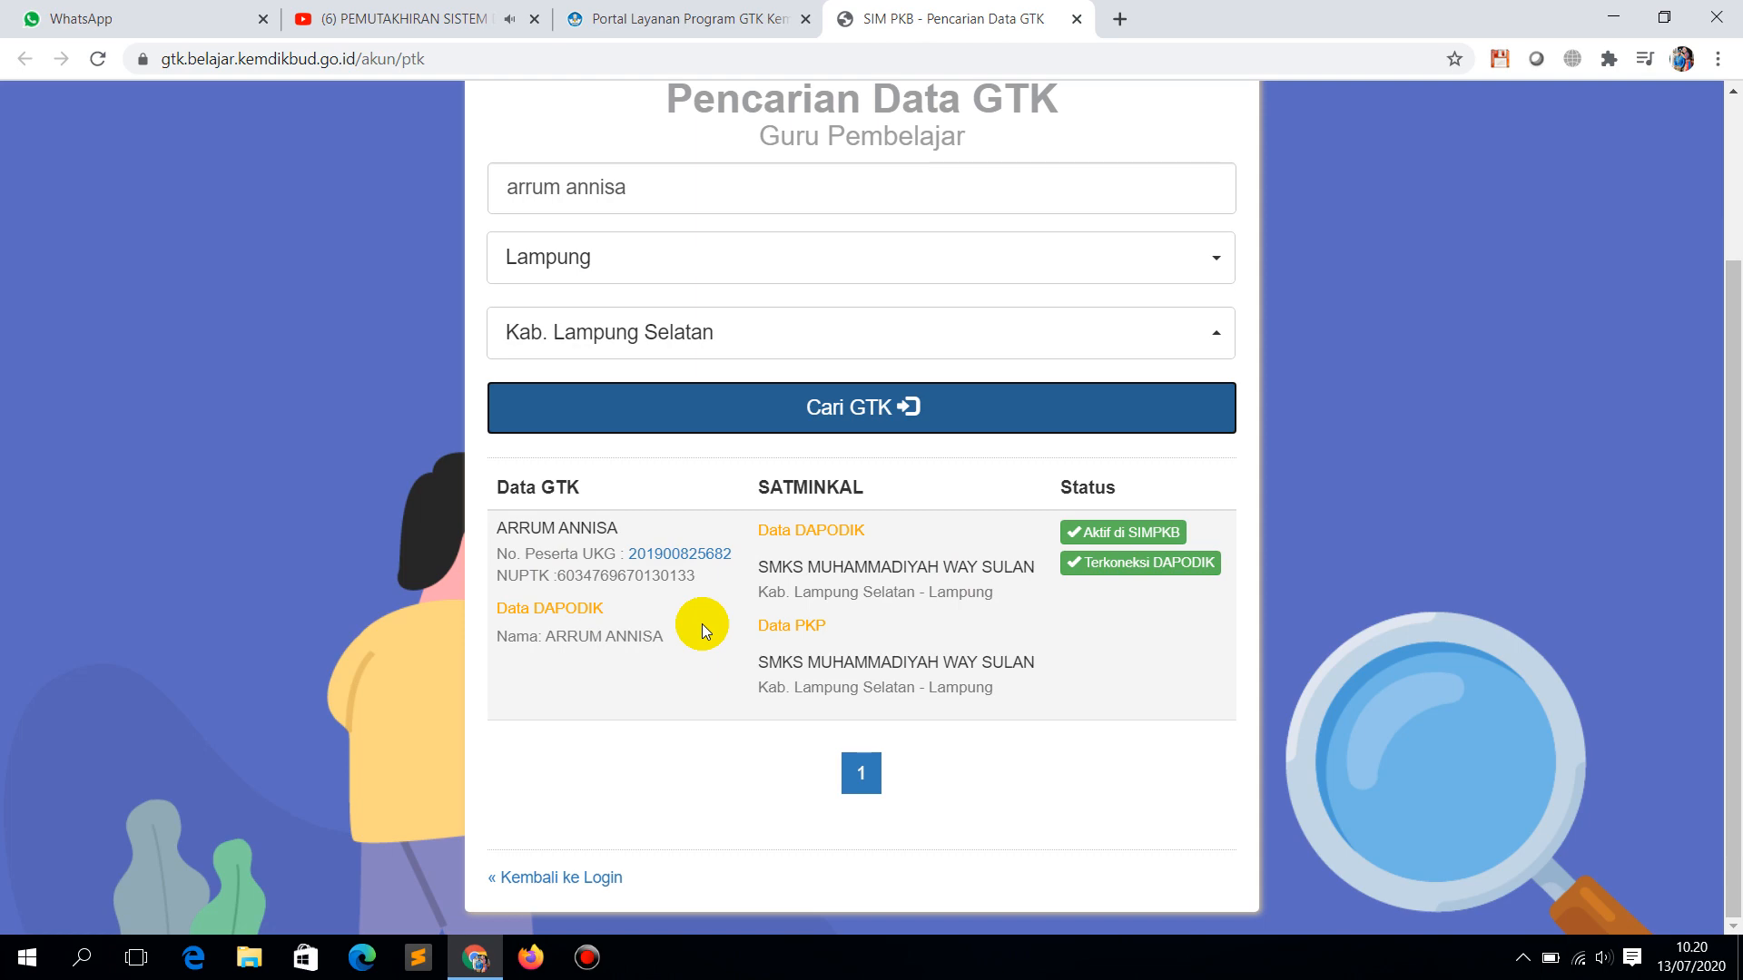
# Step: Switch back to the YouTube live stream about the DAPODIK 2020/2021 update
pyautogui.click(419, 17)
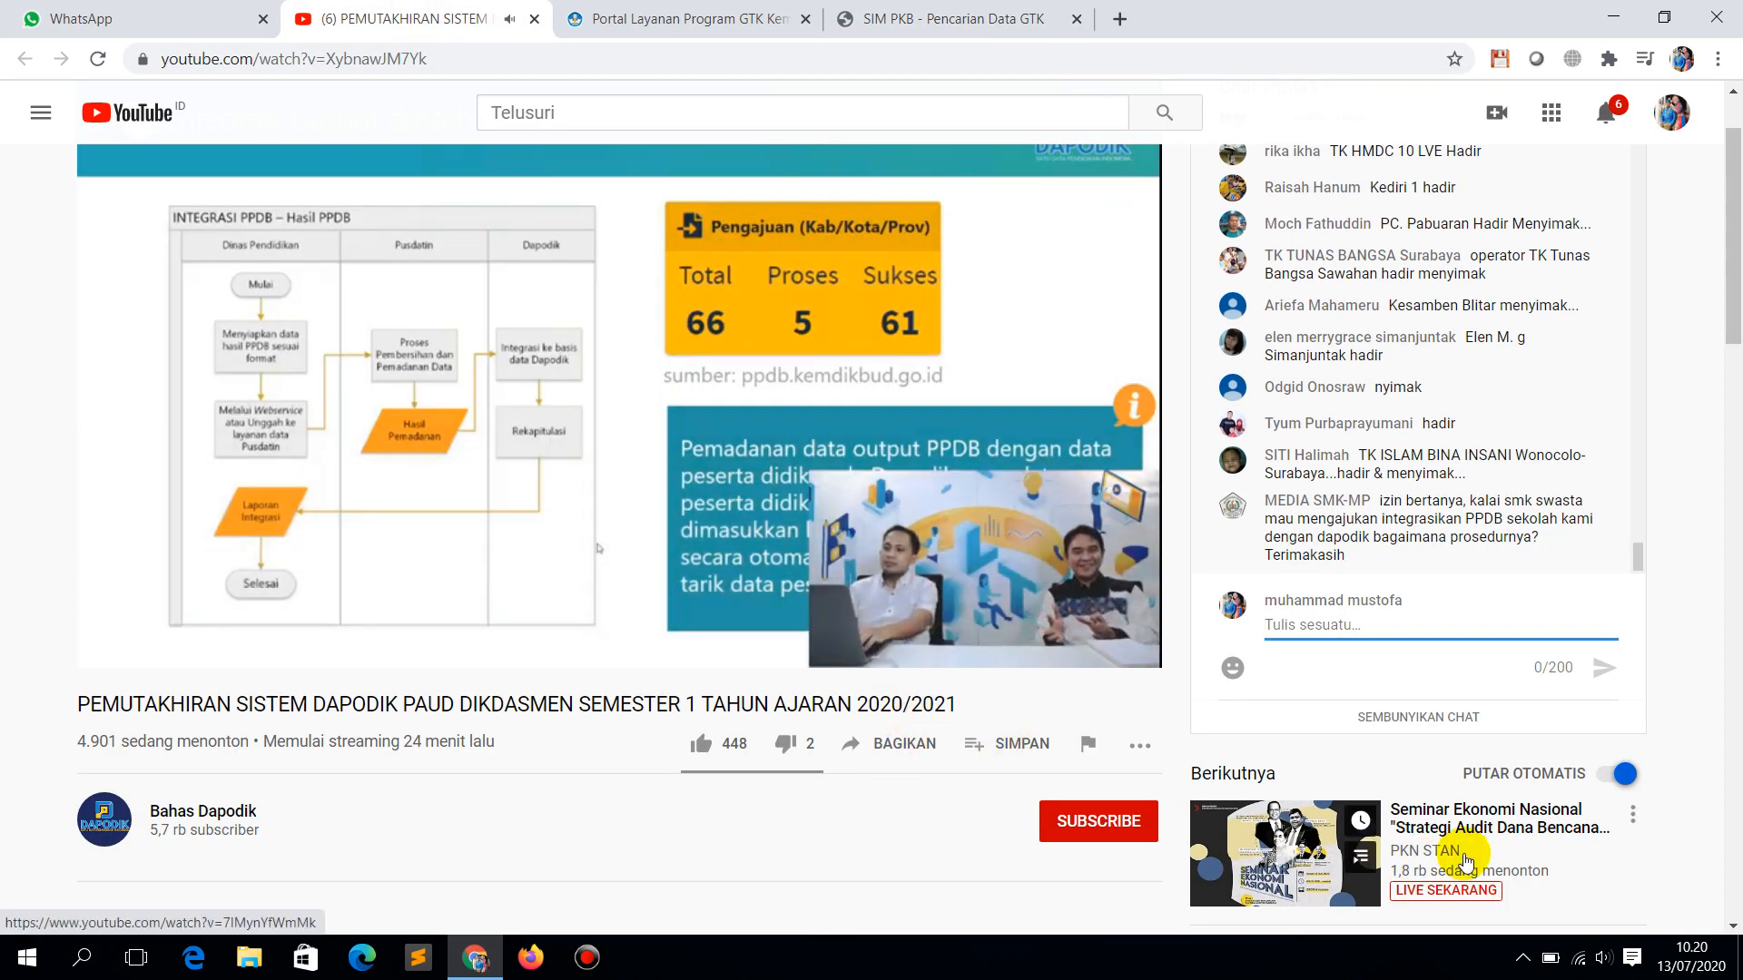